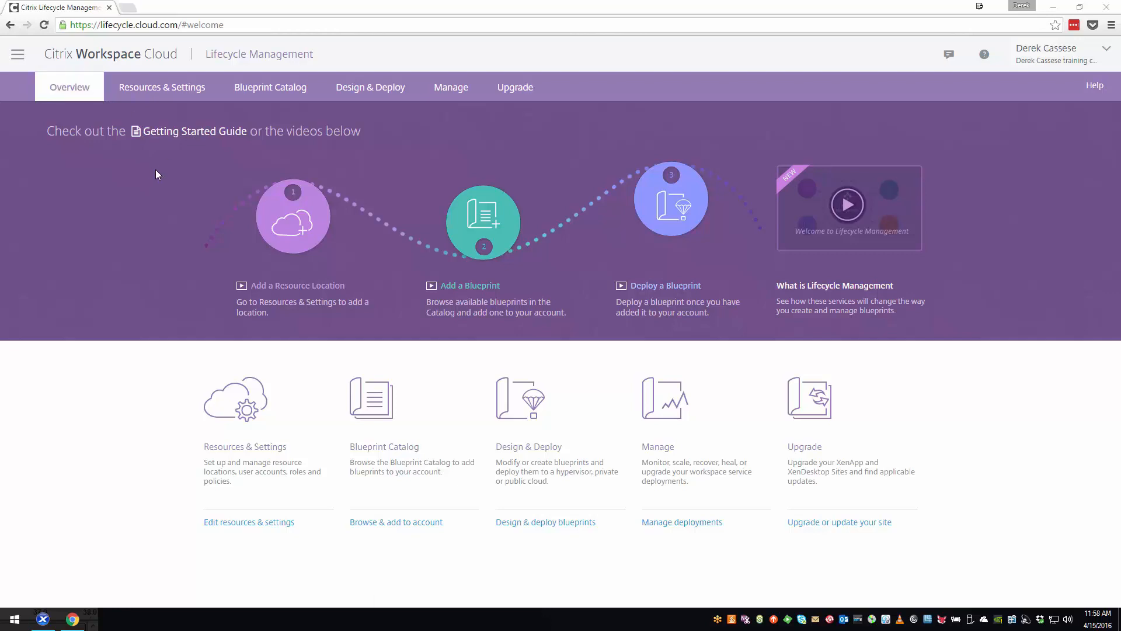
# - Examine the resource location types that can be added and the connector assigned to the T440s resource location
pyautogui.click(174, 90)
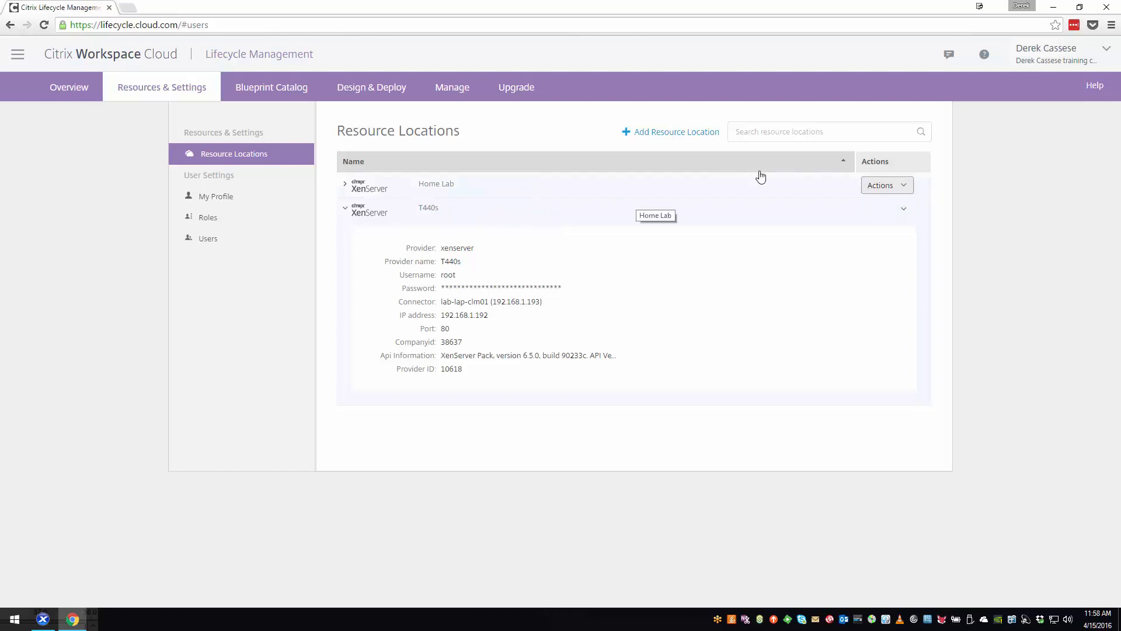
pyautogui.click(694, 133)
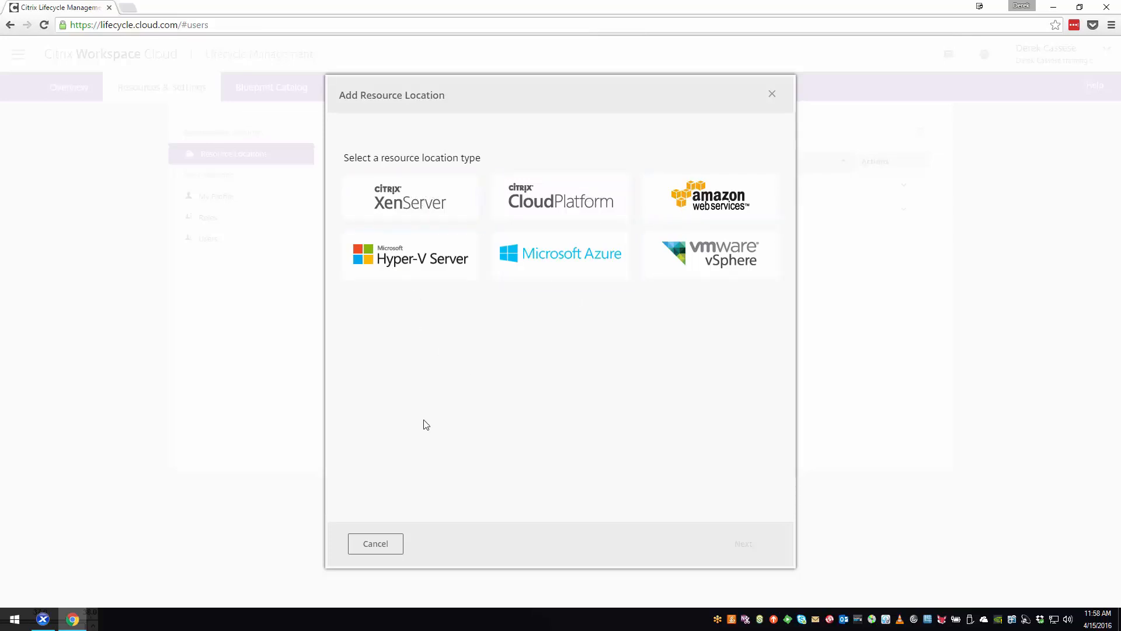
pyautogui.click(376, 544)
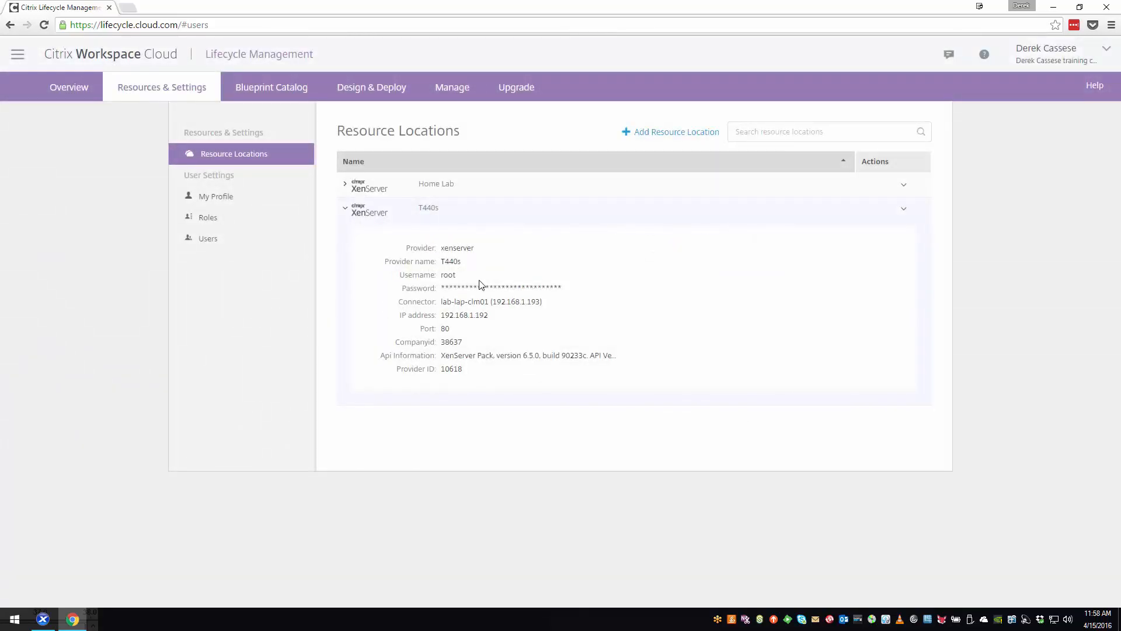
pyautogui.moveTo(442, 301); pyautogui.dragTo(552, 301)
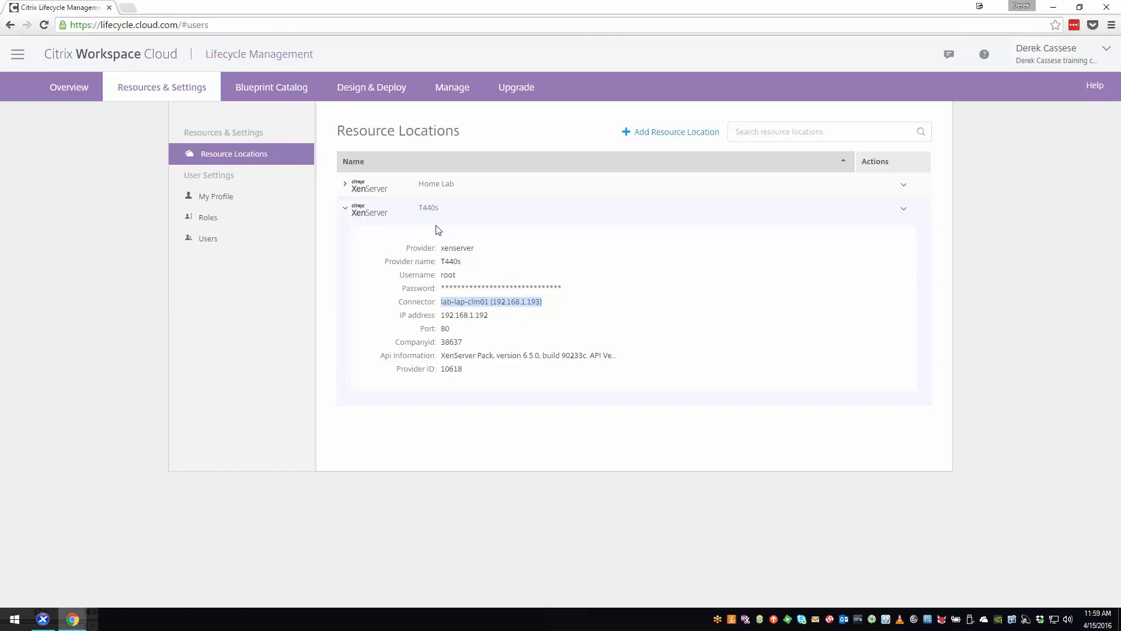
# - Review the description and architecture of the XenApp and XenDesktop Proof of Concept blueprint in the catalog
pyautogui.click(285, 88)
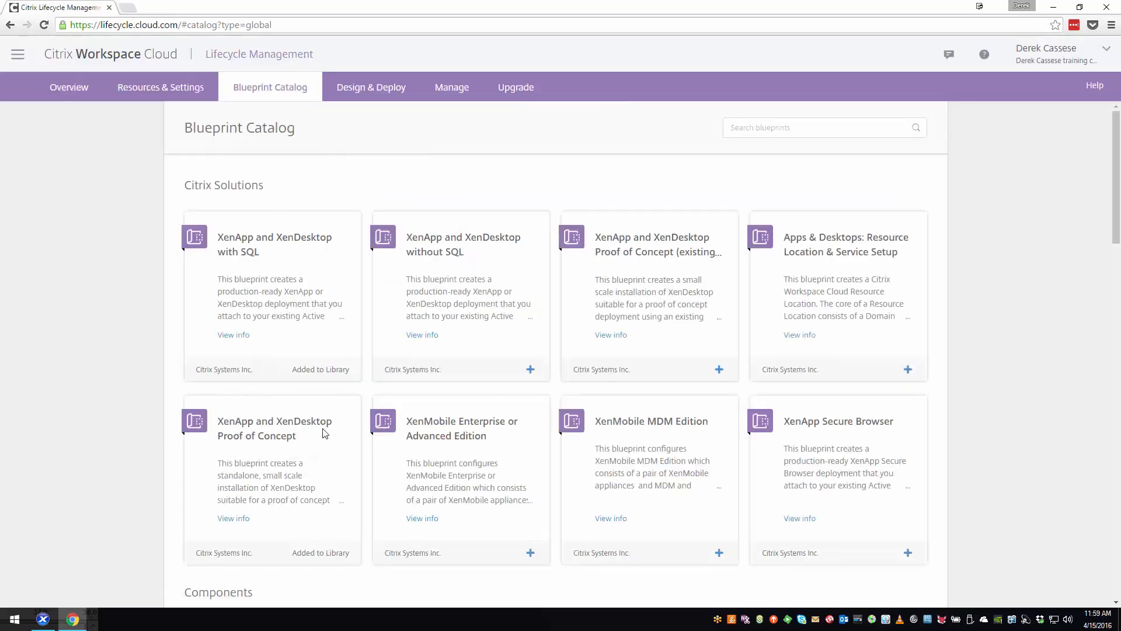
pyautogui.click(244, 519)
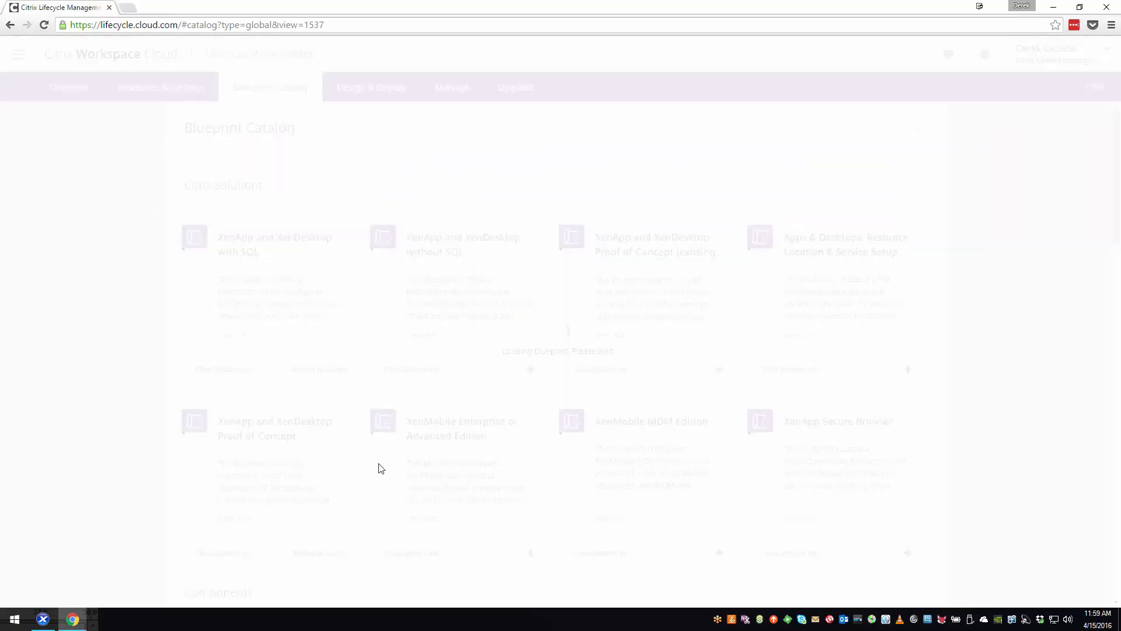
pyautogui.scroll(-5, 380, 465)
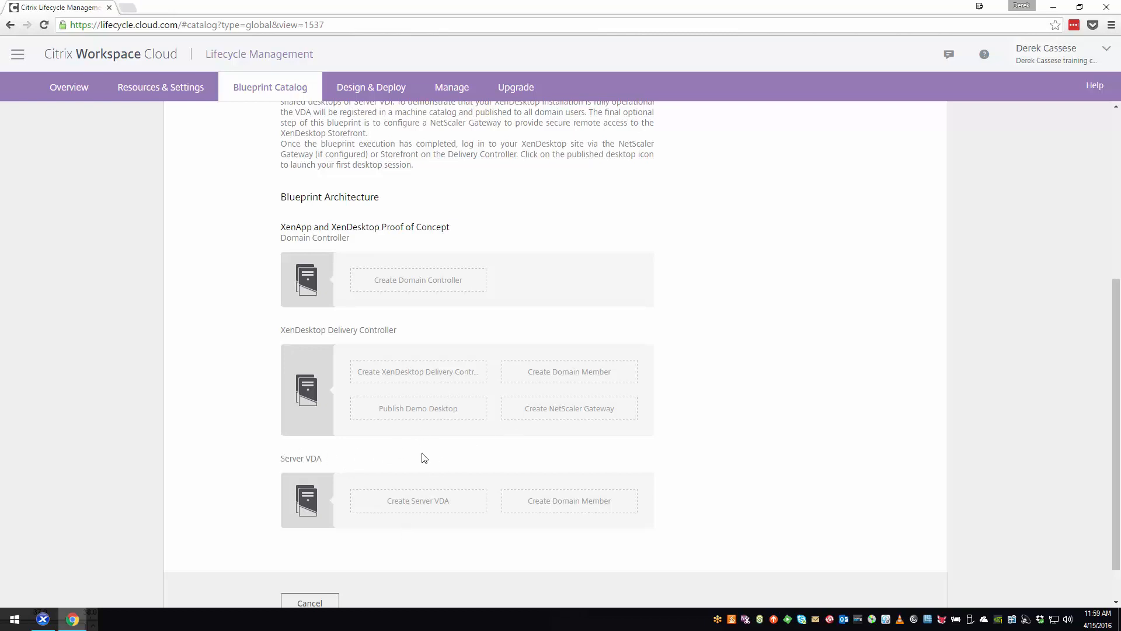
pyautogui.click(383, 89)
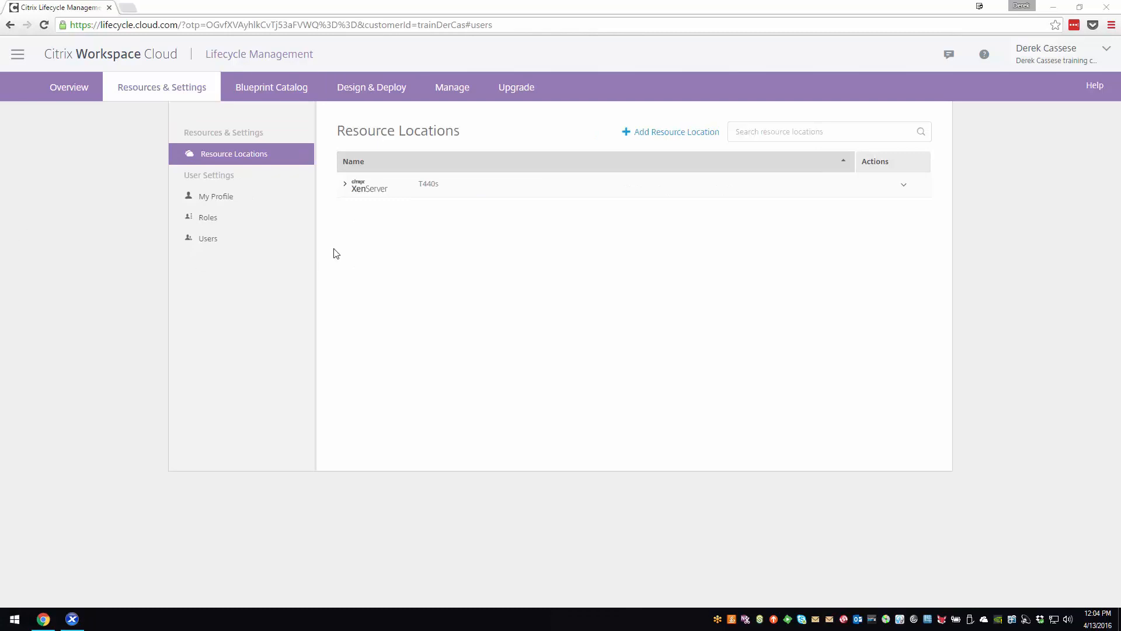
# - Check the connector of the T440s resource location and inspect its matching VM lab-lap-clm01 in XenCenter
pyautogui.click(352, 195)
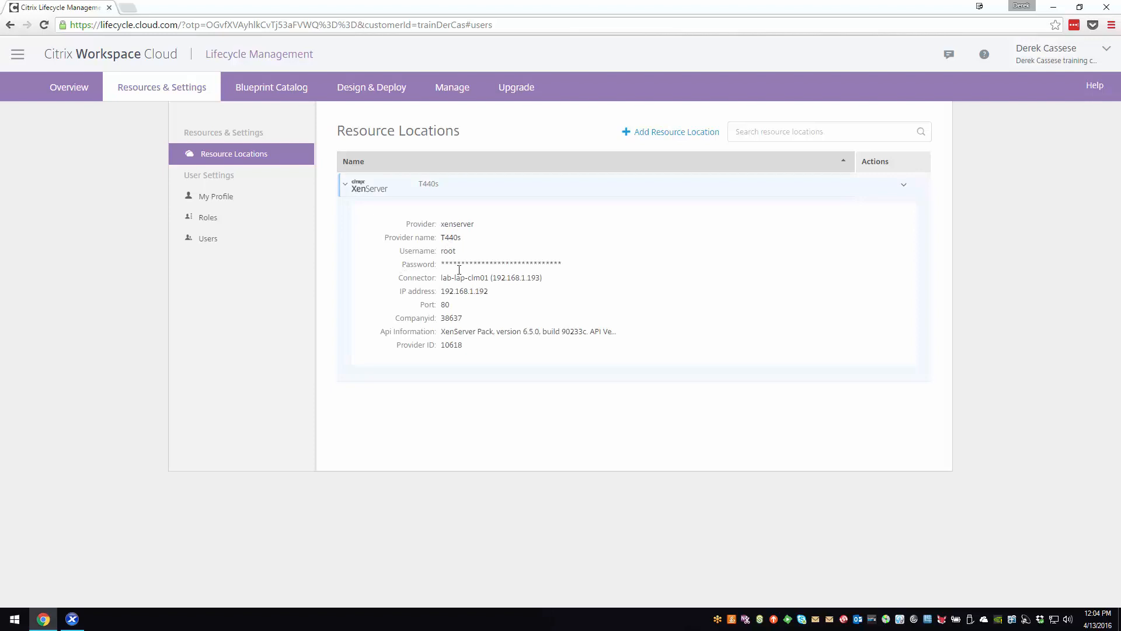
pyautogui.moveTo(441, 278); pyautogui.dragTo(560, 279)
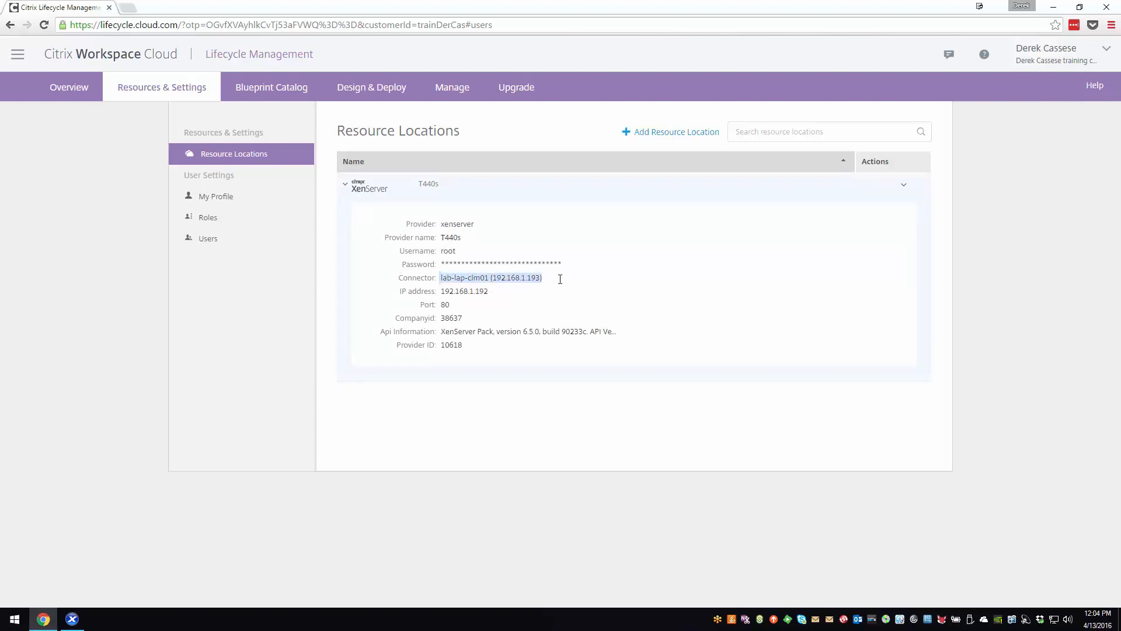
pyautogui.click(72, 619)
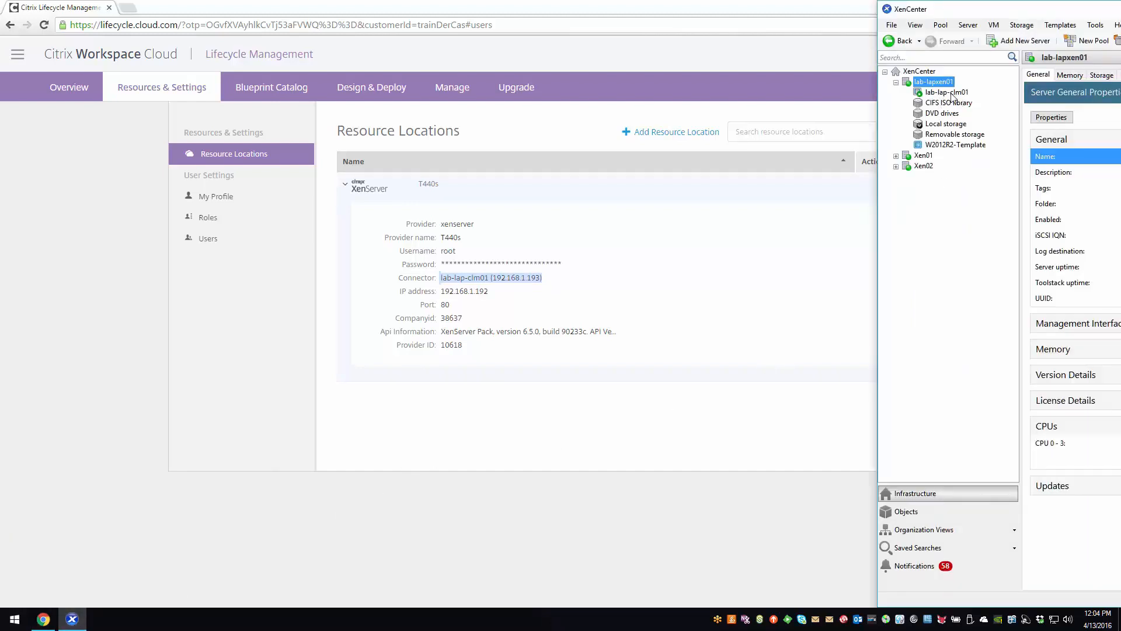
pyautogui.moveTo(963, 13); pyautogui.dragTo(888, 16)
pyautogui.click(876, 92)
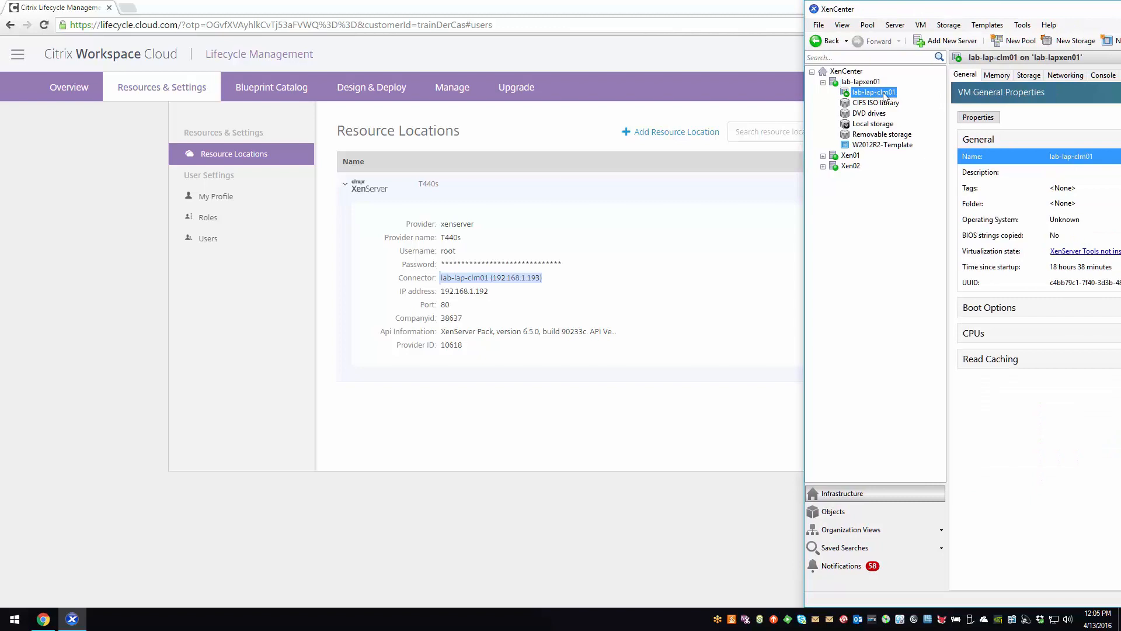
pyautogui.moveTo(368, 131); pyautogui.dragTo(352, 108)
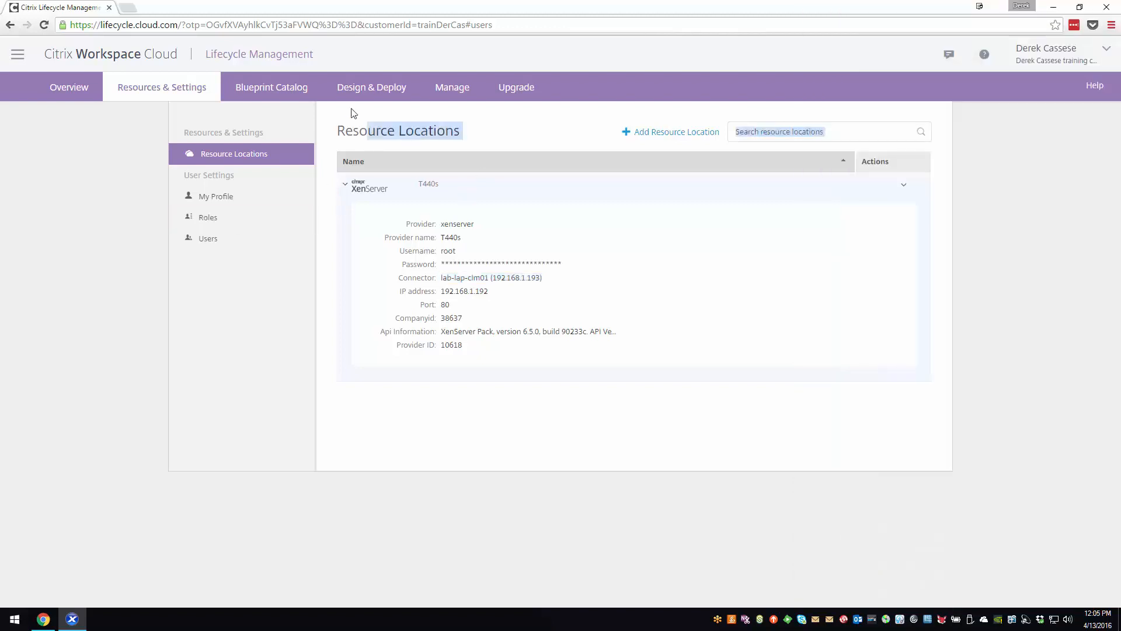
# - Start the deployment setup for the XenApp and XenDesktop Proof of Concept blueprint from the library
pyautogui.click(361, 95)
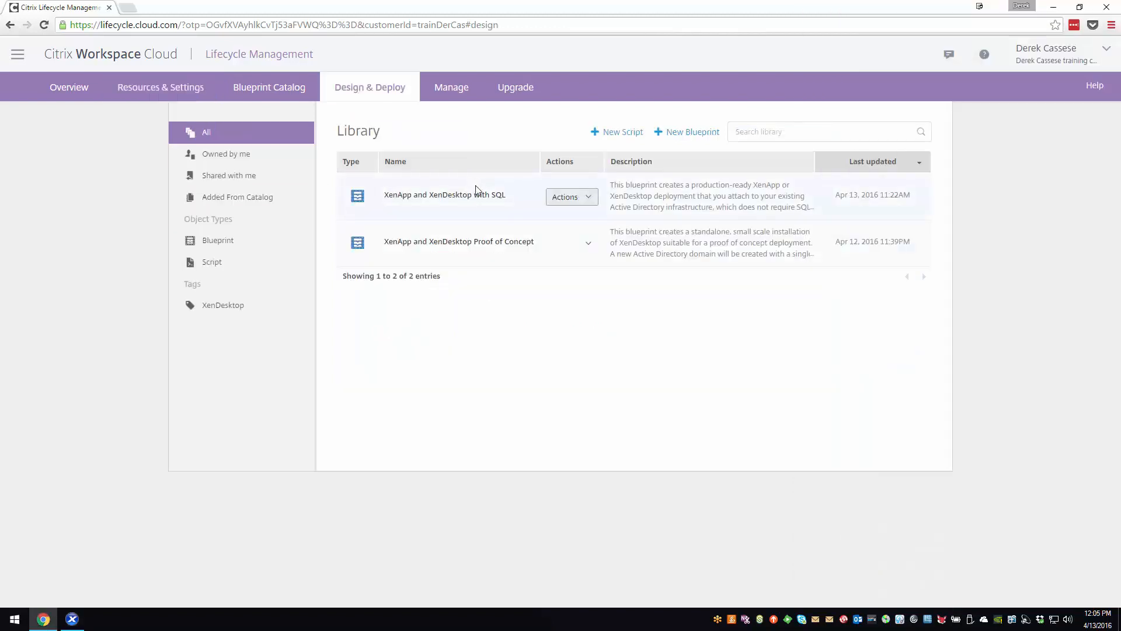
pyautogui.click(578, 246)
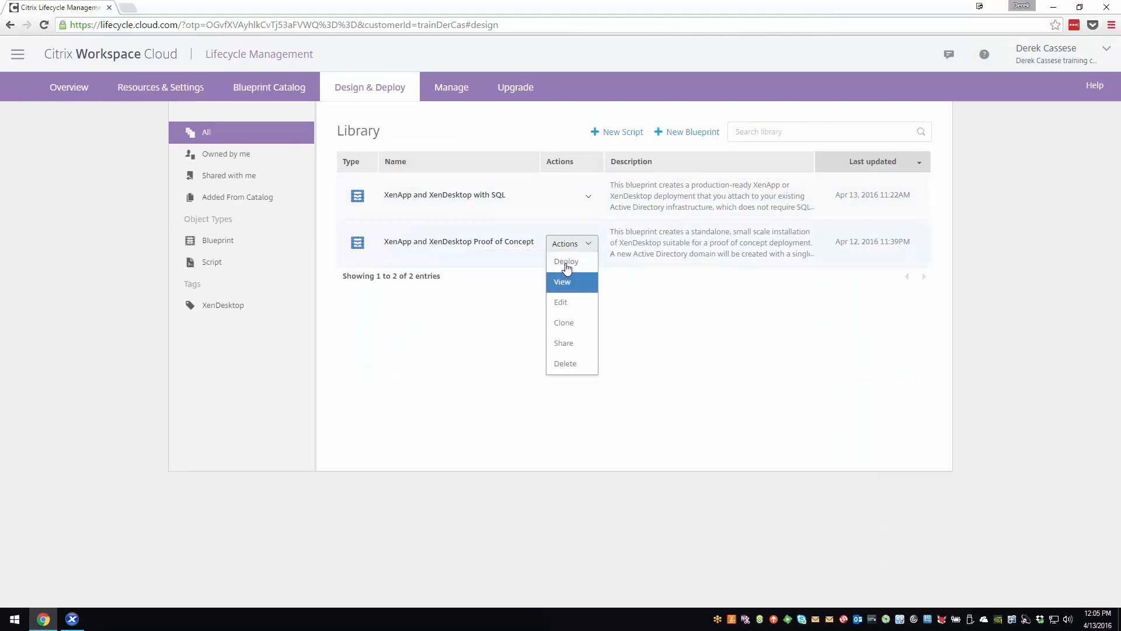
pyautogui.click(566, 269)
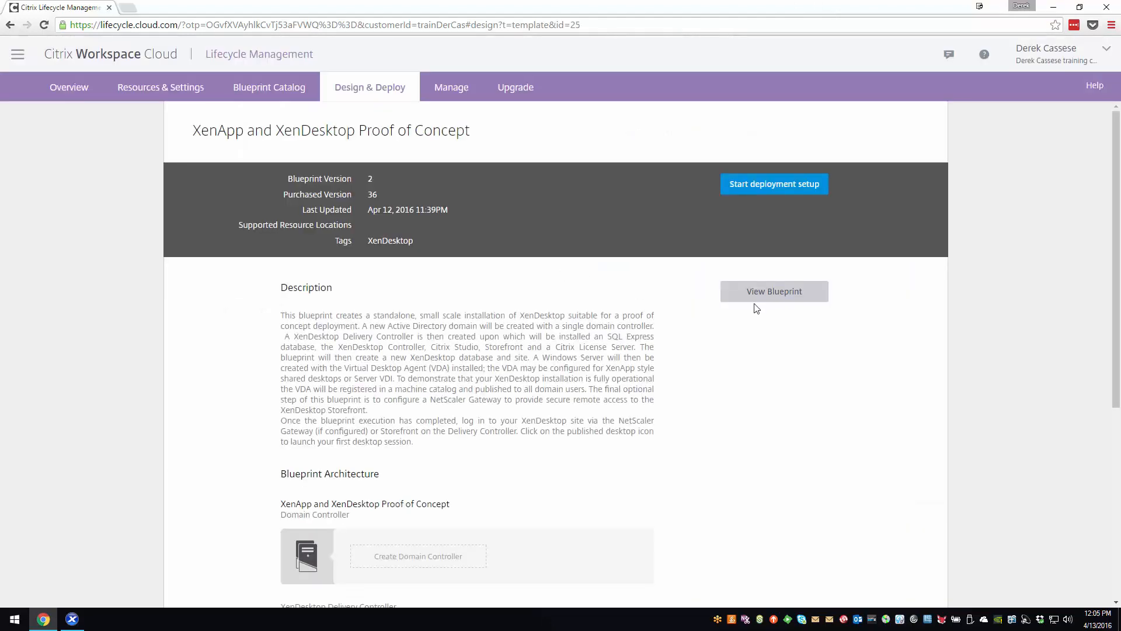
pyautogui.click(778, 184)
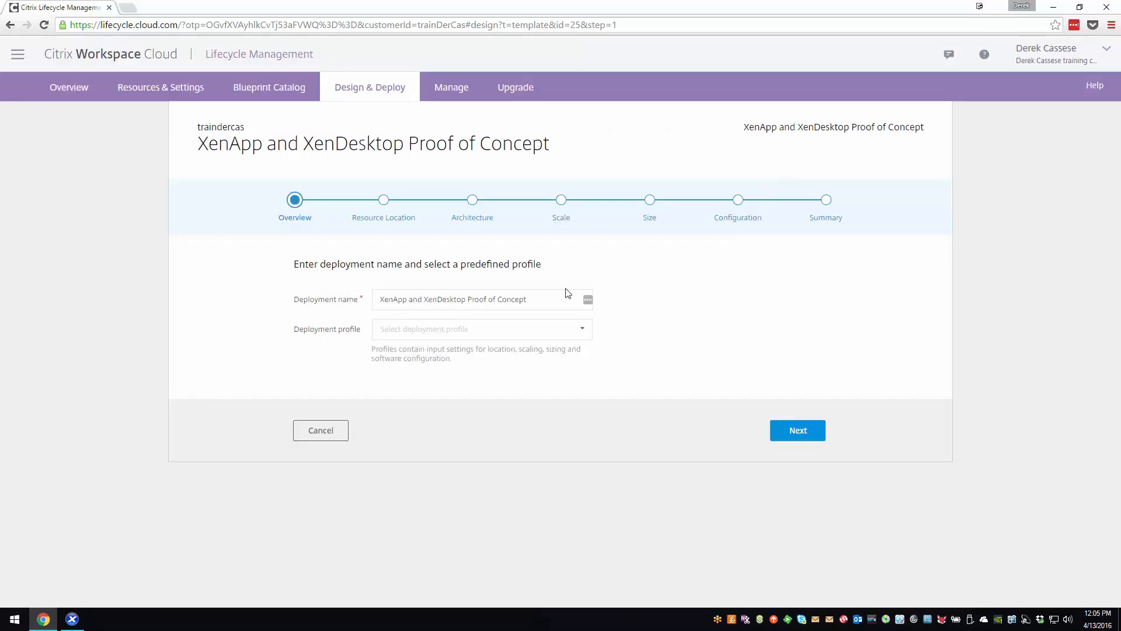
# - Apply the LapLab deployment profile, keeping T440s as the resource location and ConfigureNetScaler set to no
pyautogui.click(584, 333)
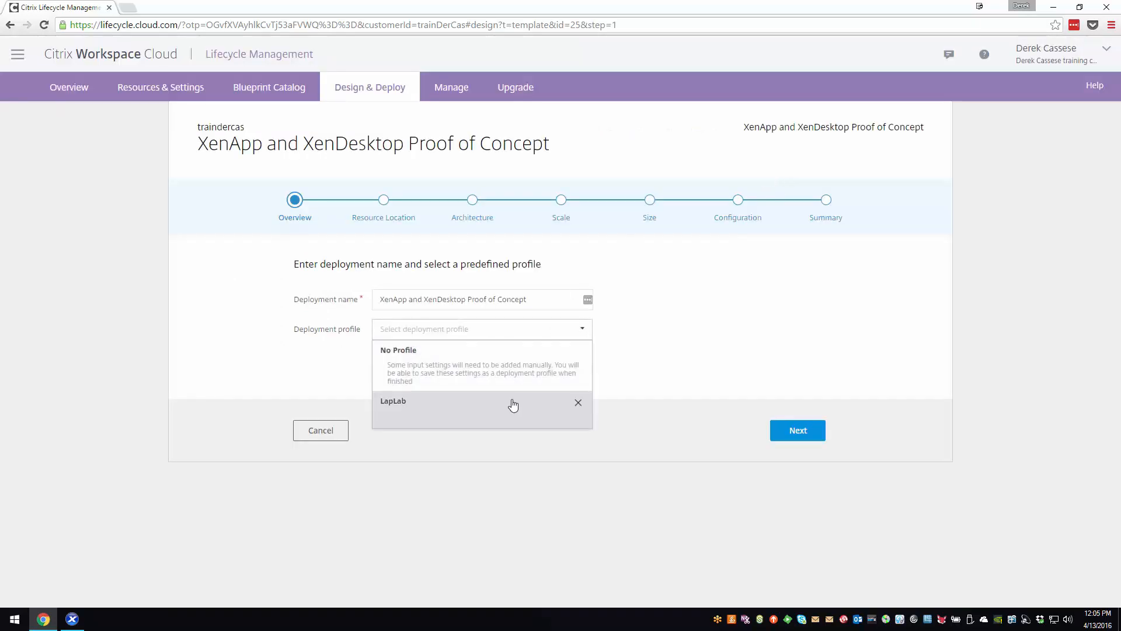
pyautogui.click(512, 409)
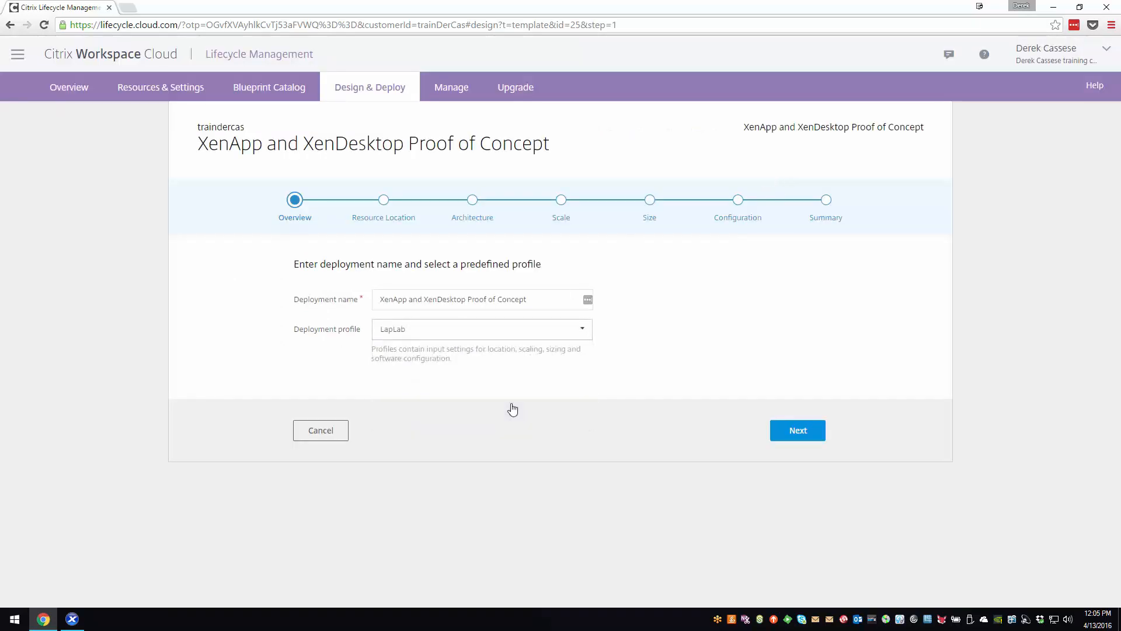
pyautogui.click(810, 432)
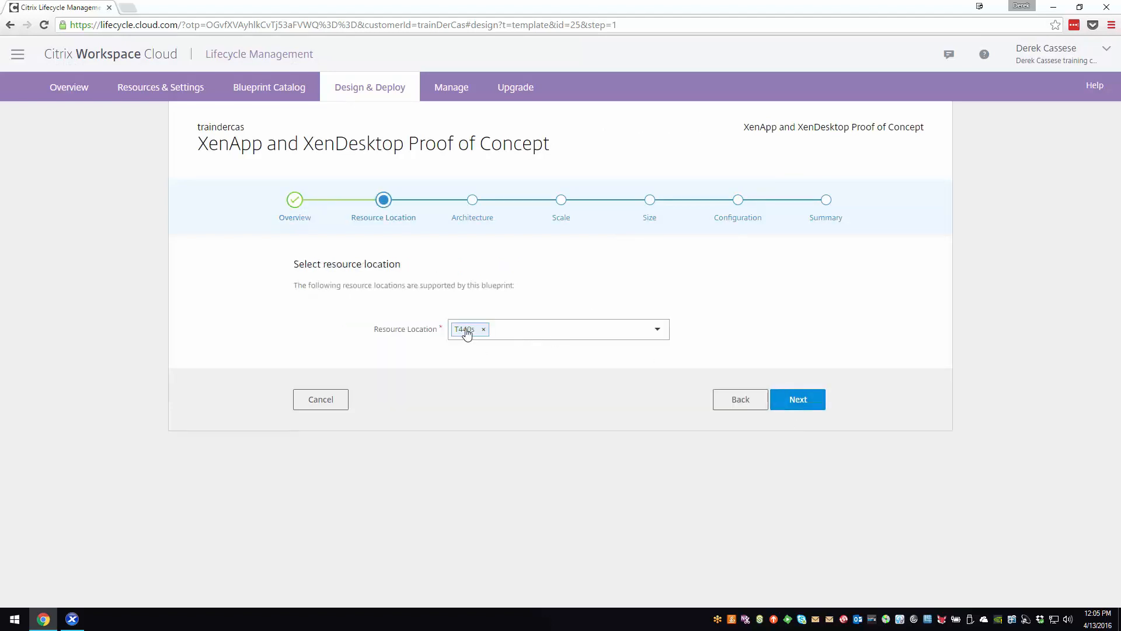
pyautogui.click(807, 404)
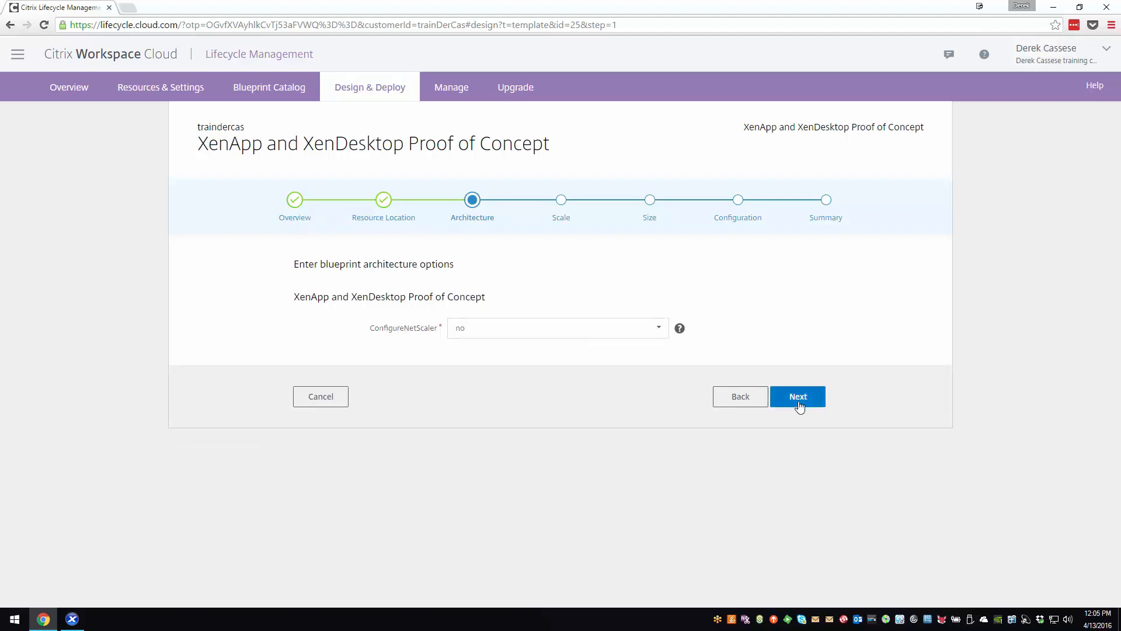
pyautogui.click(799, 399)
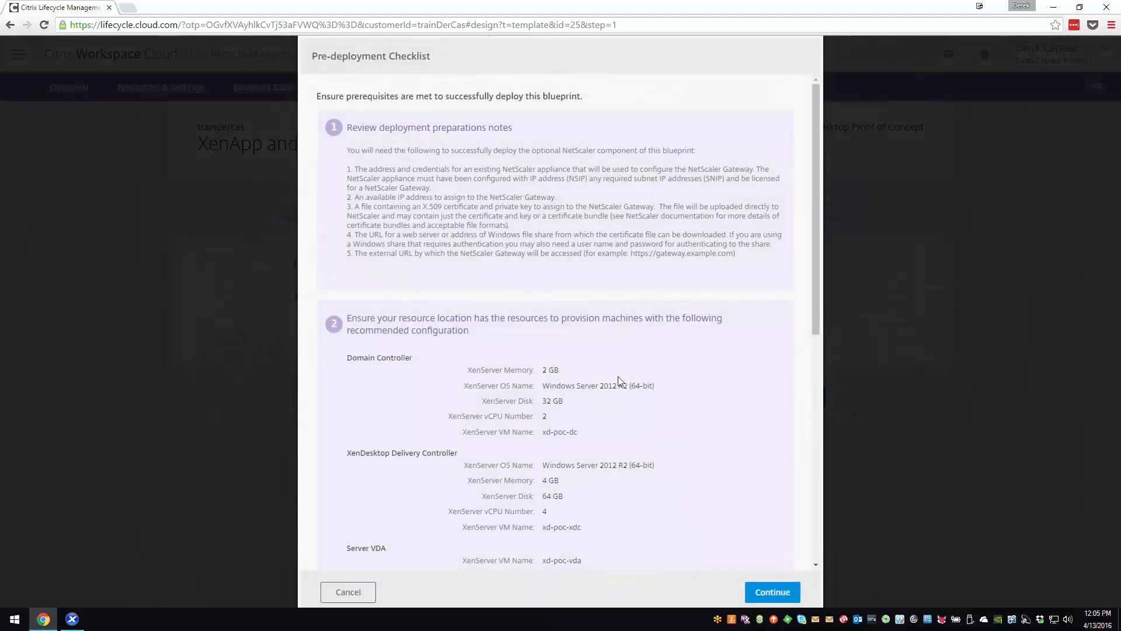
# - Review and accept the pre-deployment checklist, and keep one VM for each tier in the scaling options
pyautogui.scroll(-3, 619, 378)
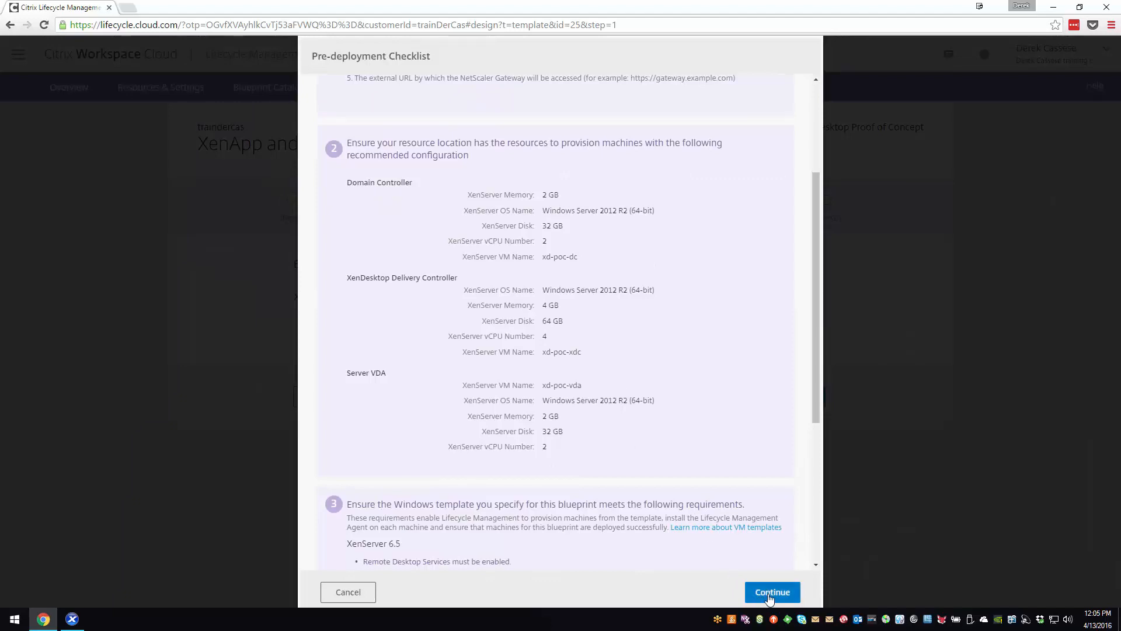
pyautogui.scroll(-5, 722, 477)
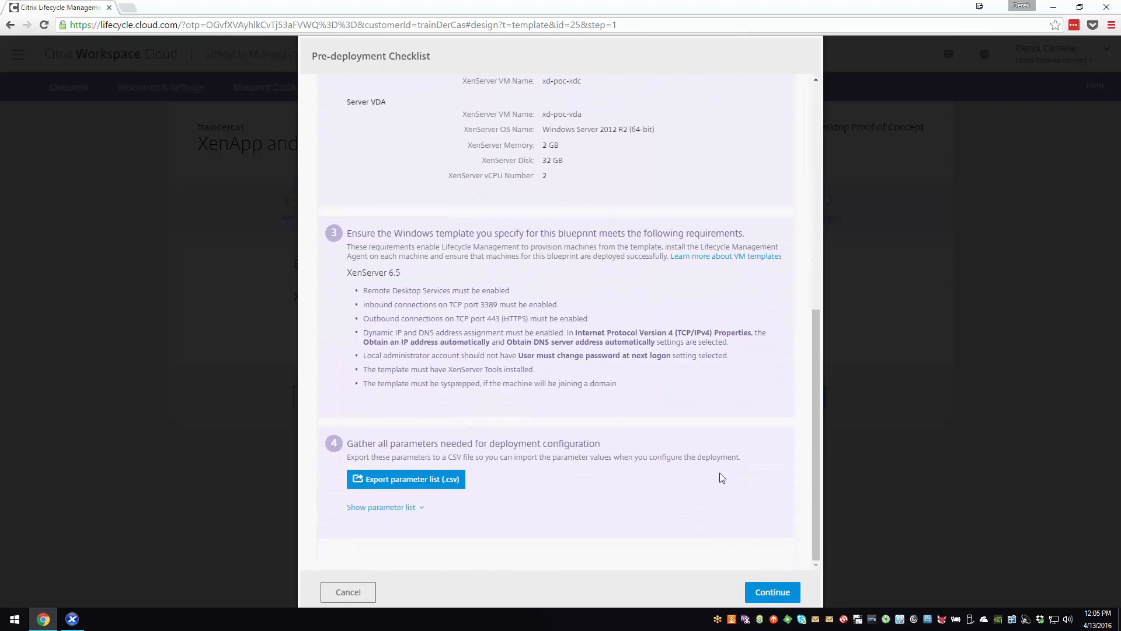
pyautogui.click(772, 592)
pyautogui.scroll(-3, 610, 397)
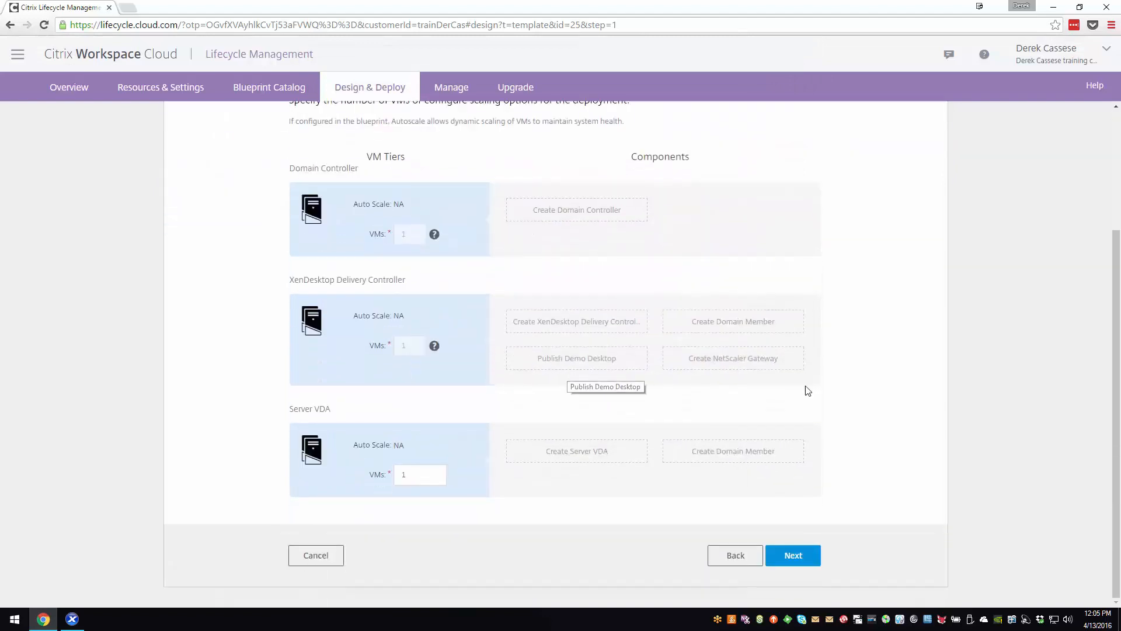
pyautogui.click(794, 556)
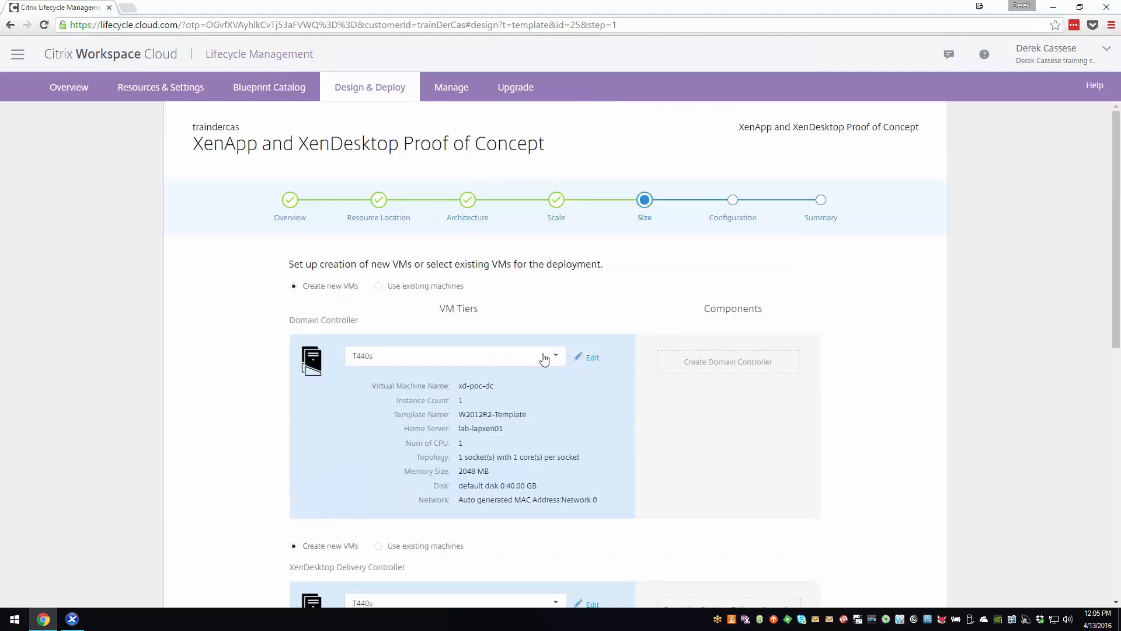
# - Inspect the Domain Controller VM's parameters and available launch templates, and leave without saving
pyautogui.scroll(-1, 608, 395)
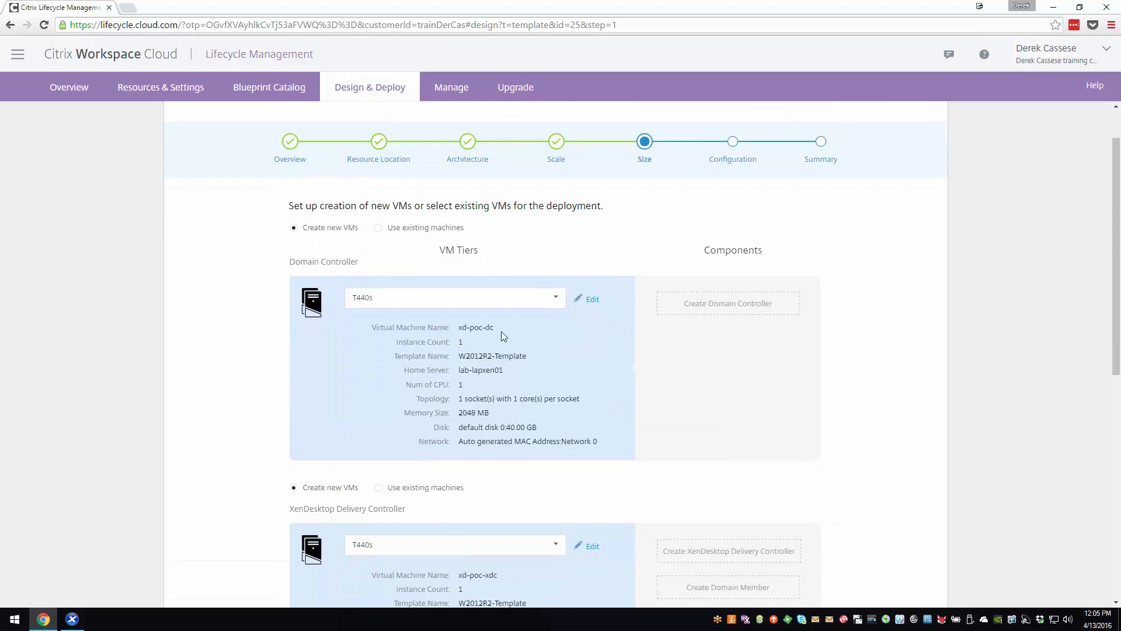
pyautogui.click(592, 301)
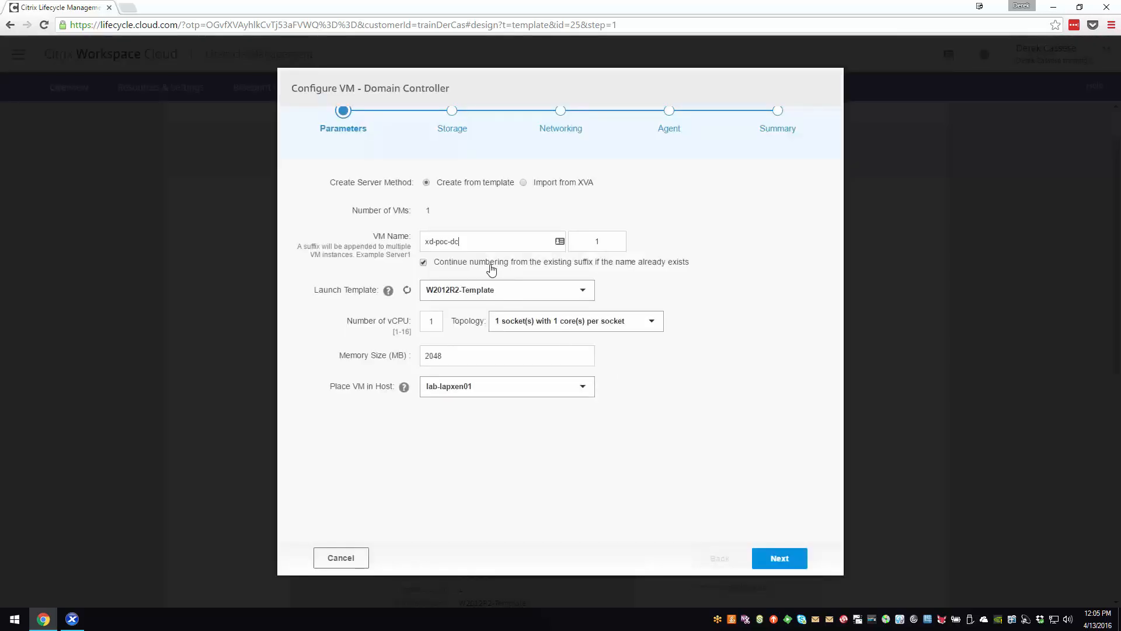
pyautogui.click(548, 291)
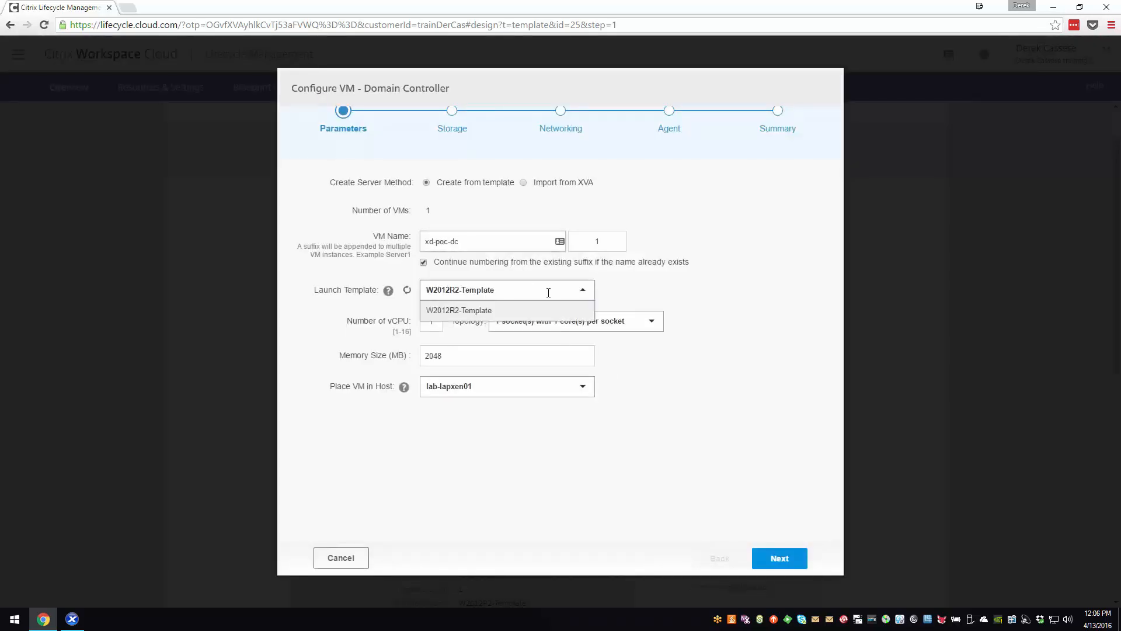
pyautogui.click(510, 306)
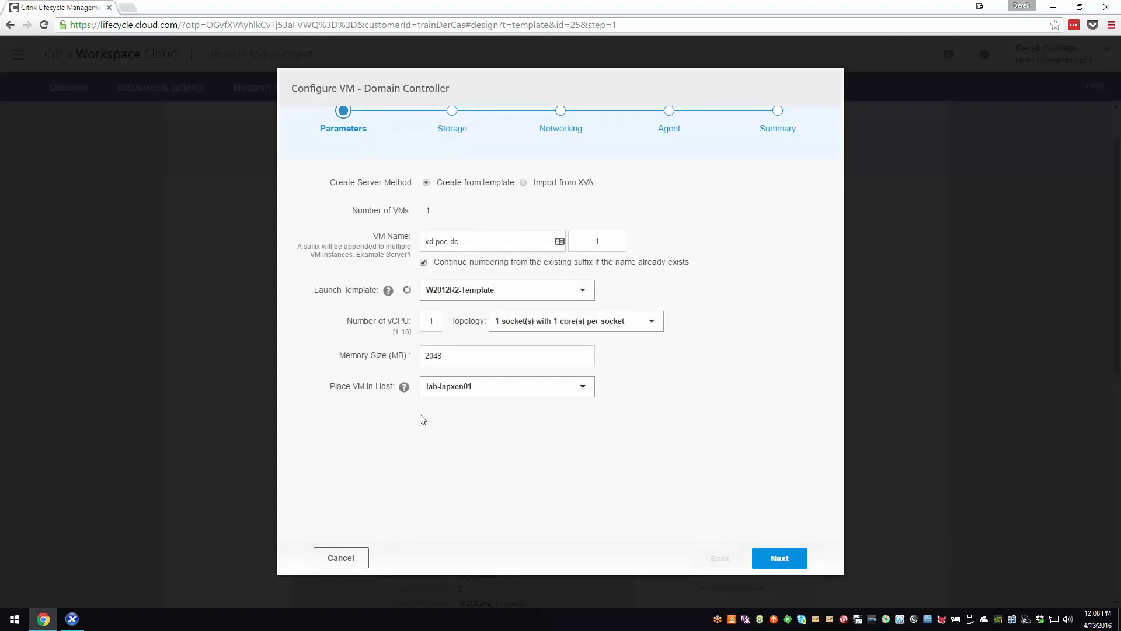
pyautogui.click(339, 556)
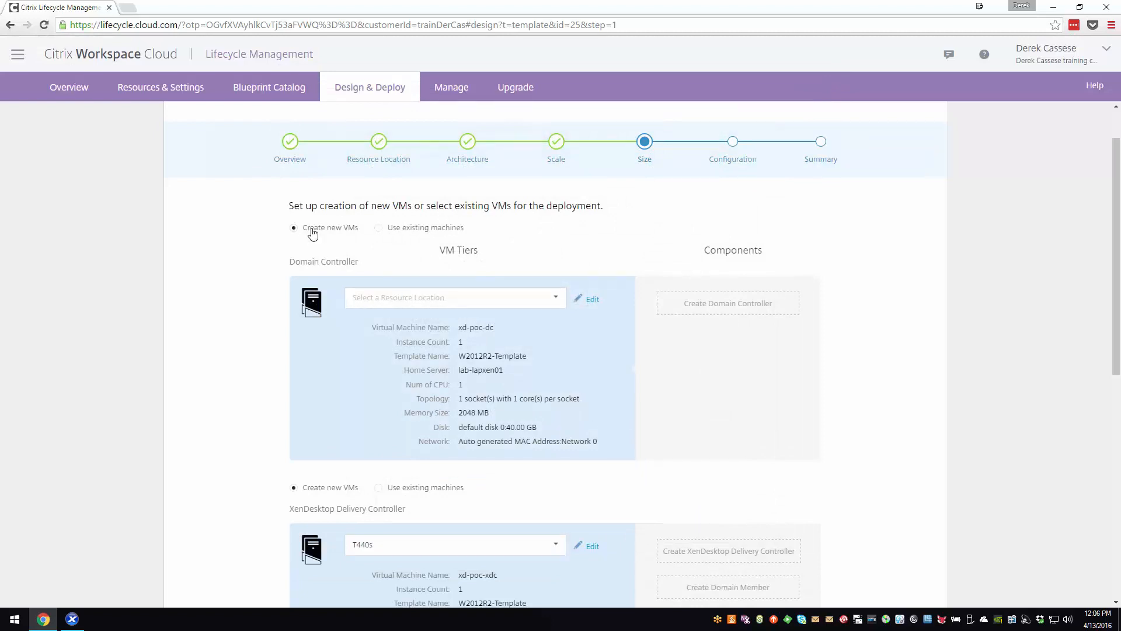
# - Accept the VM sizing for all tiers and review the configuration parameters down to the delivery controller's ISO download path
pyautogui.scroll(-8, 476, 296)
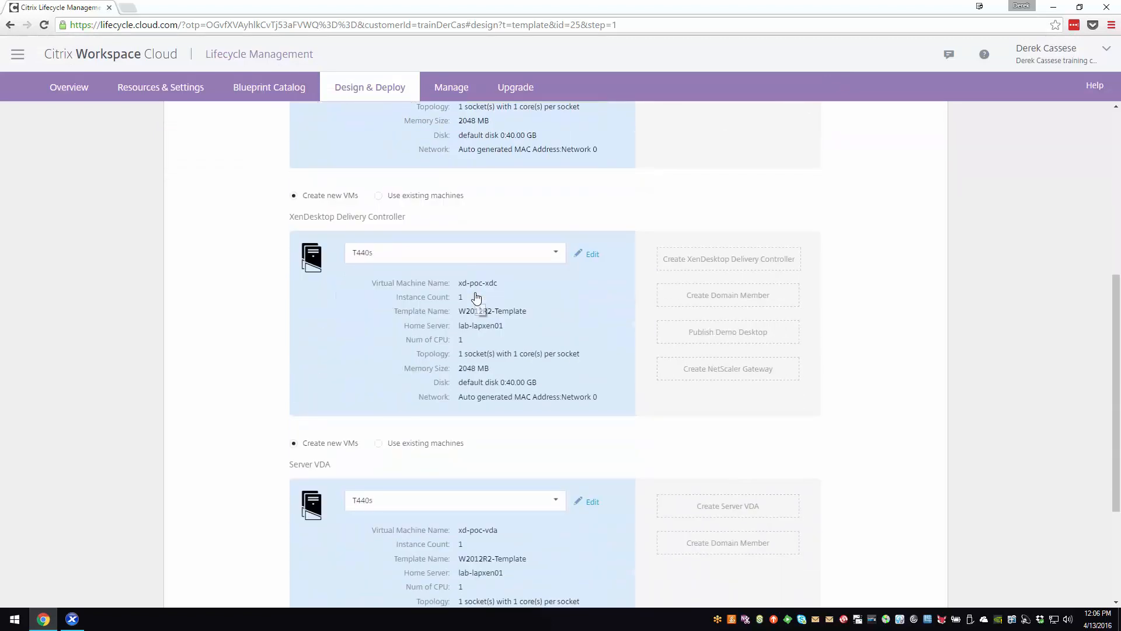
pyautogui.click(804, 556)
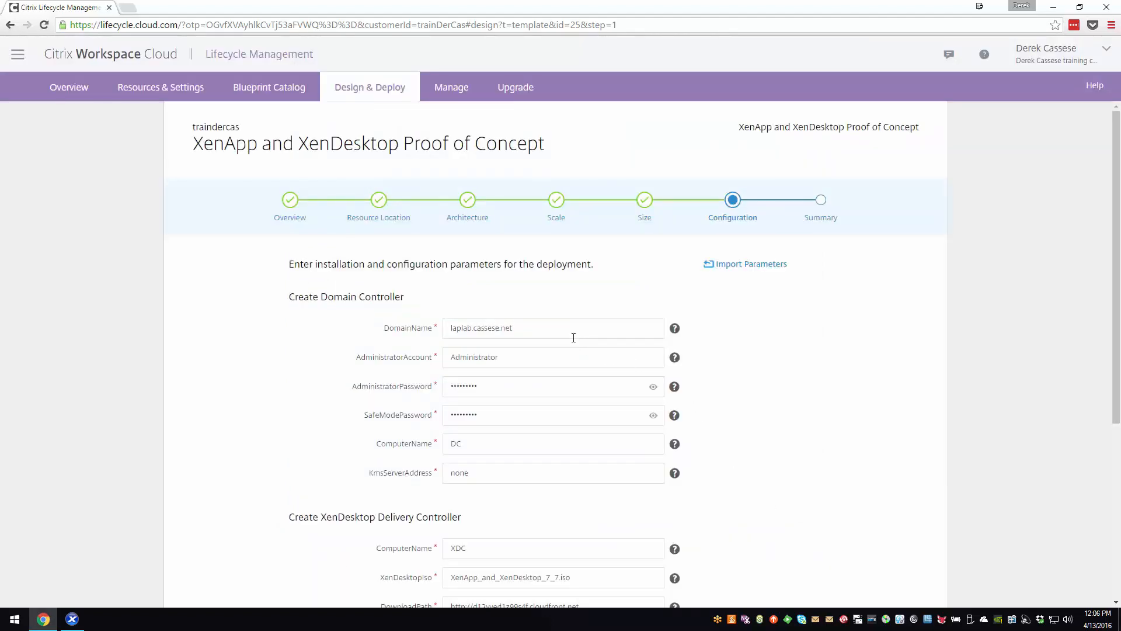
pyautogui.scroll(-3, 579, 367)
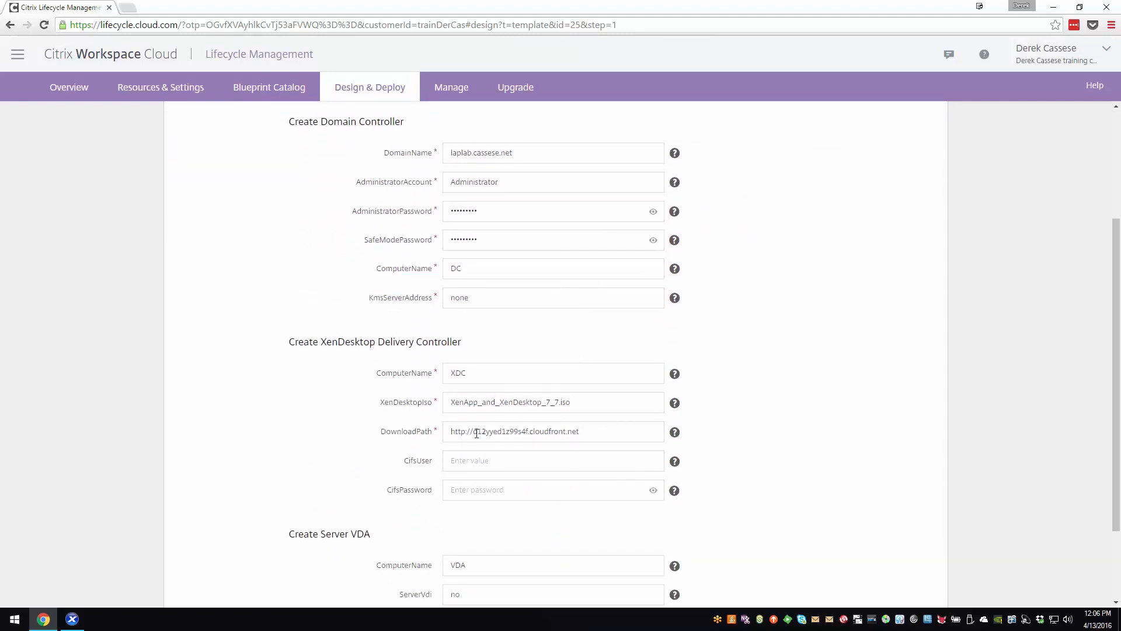
pyautogui.moveTo(450, 431); pyautogui.dragTo(584, 427)
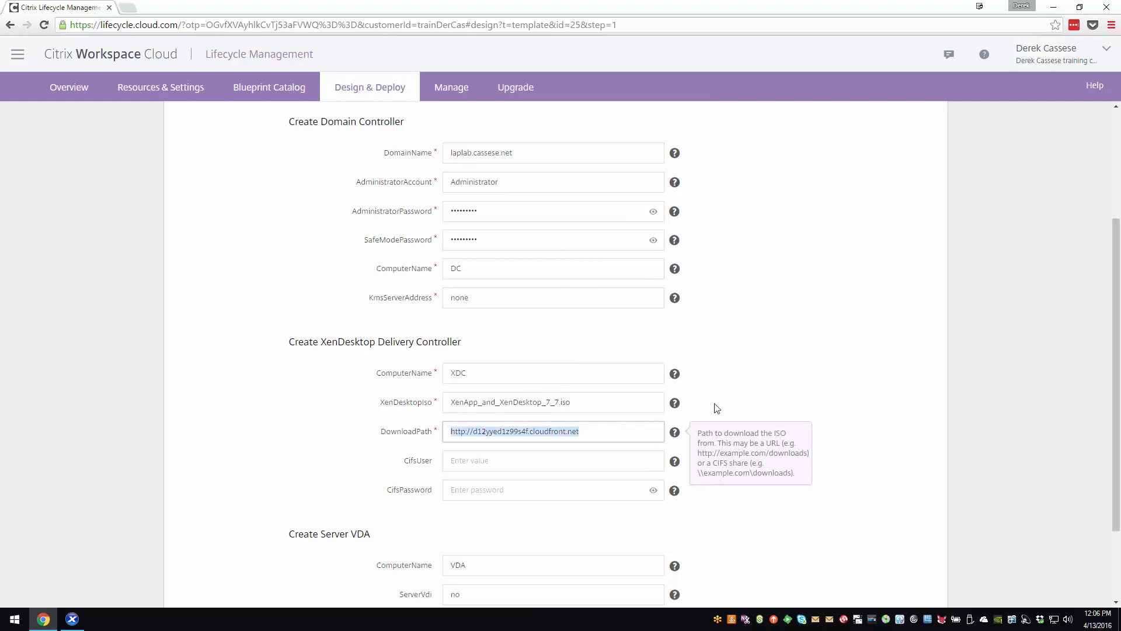
# - Accept the remaining delivery controller and Server VDA parameters and update the deployment profile
pyautogui.click(824, 370)
pyautogui.scroll(-3, 625, 454)
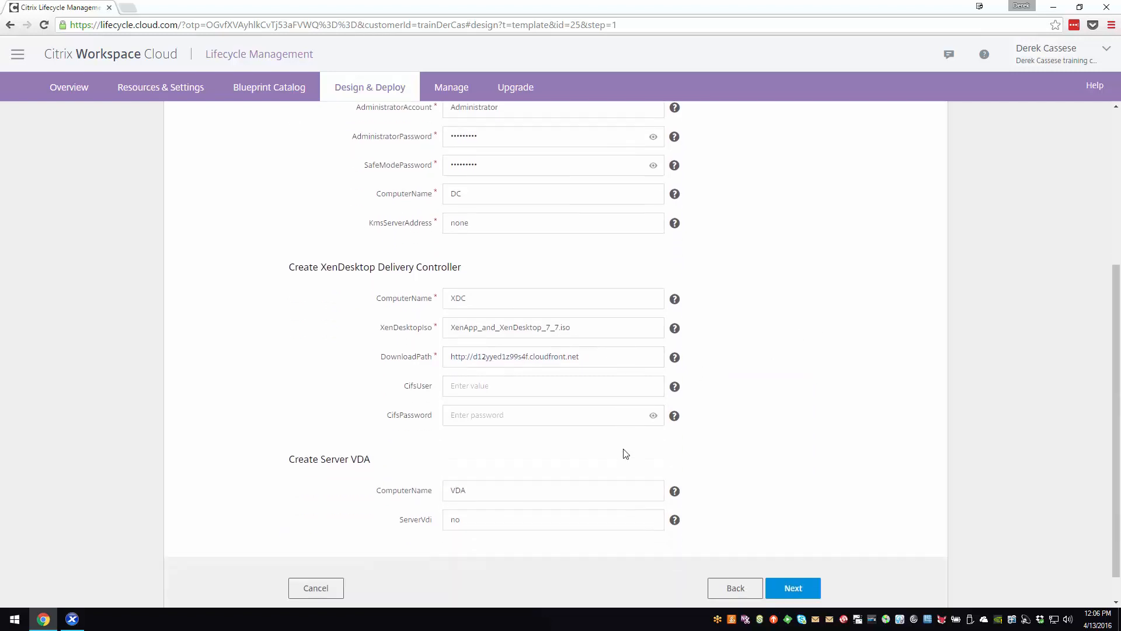
pyautogui.click(803, 560)
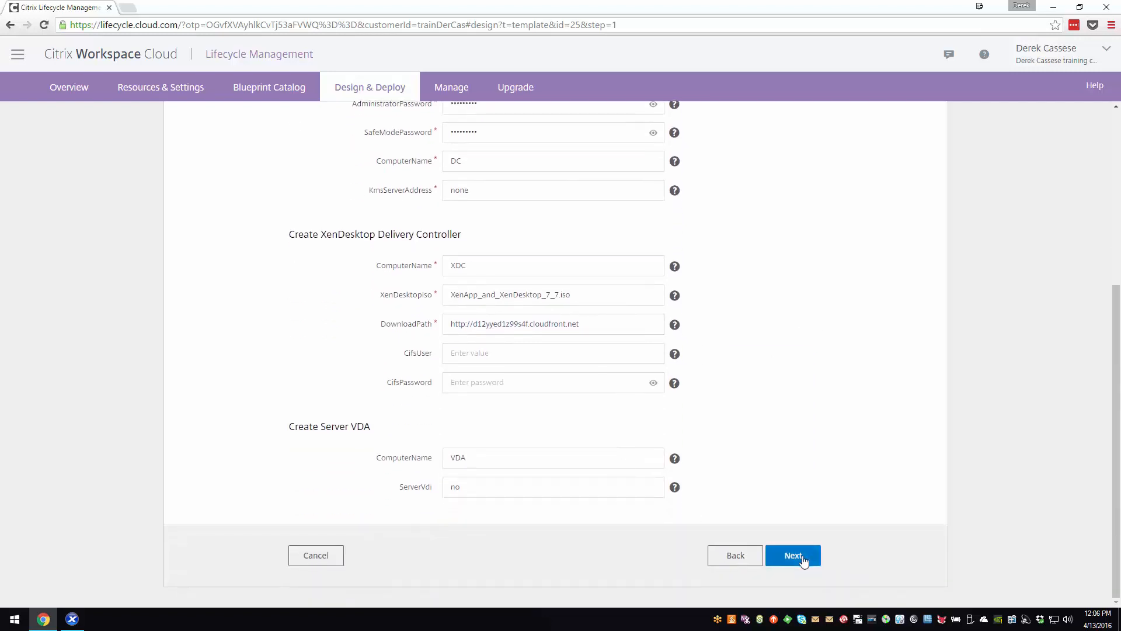
pyautogui.click(766, 514)
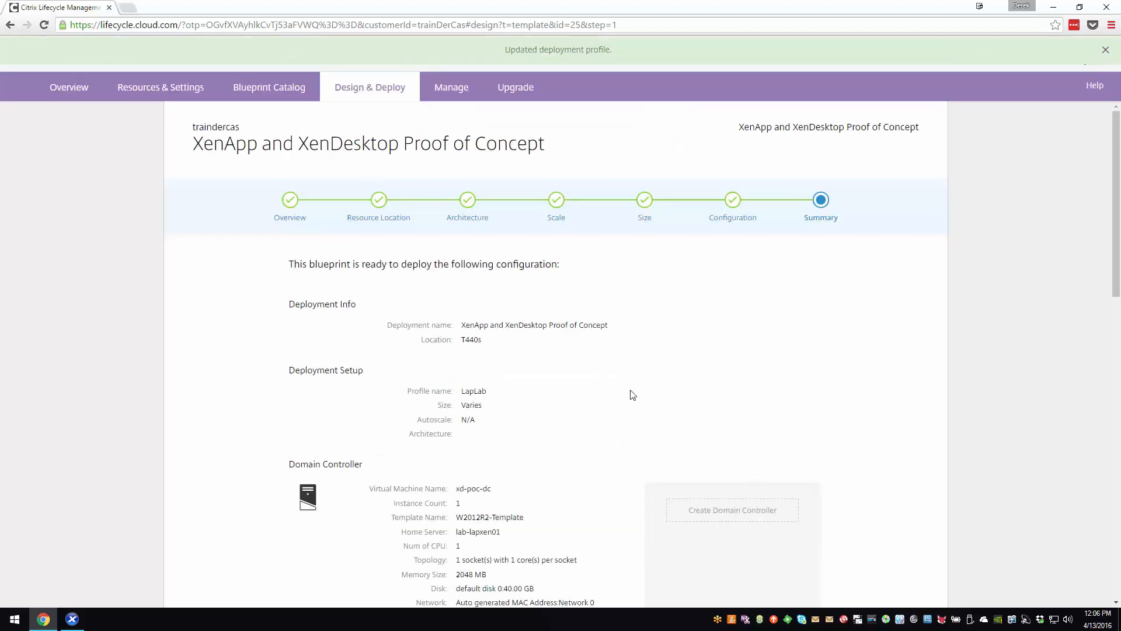
# - Review the blueprint summary down to the Server VDA settings and start the deployment
pyautogui.scroll(-8, 626, 386)
pyautogui.scroll(-5, 626, 386)
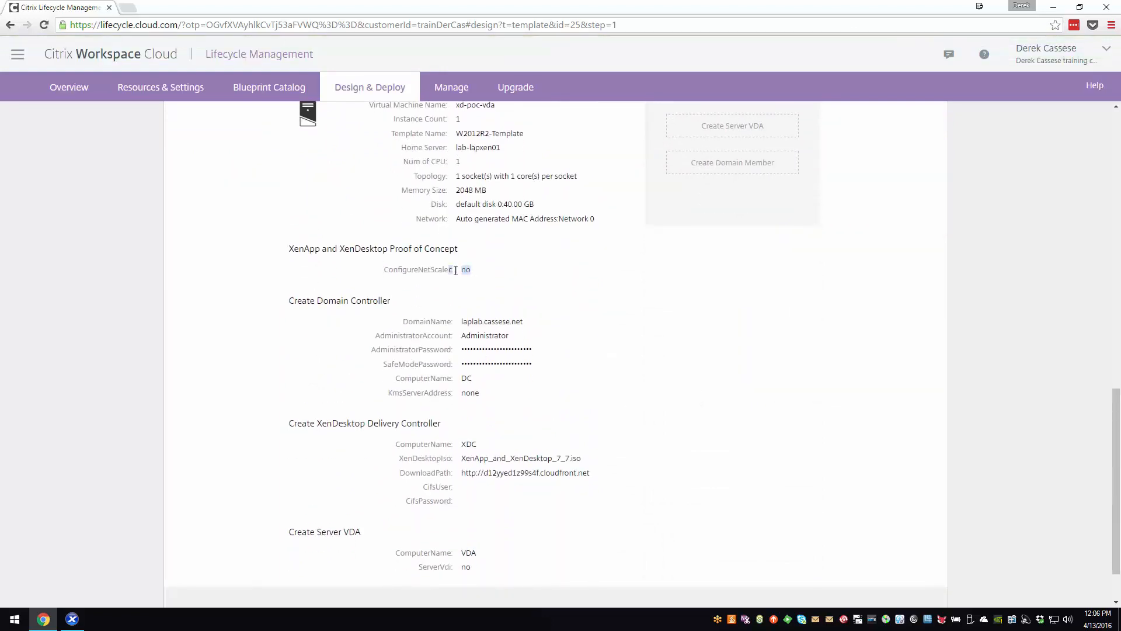
pyautogui.scroll(-1, 553, 284)
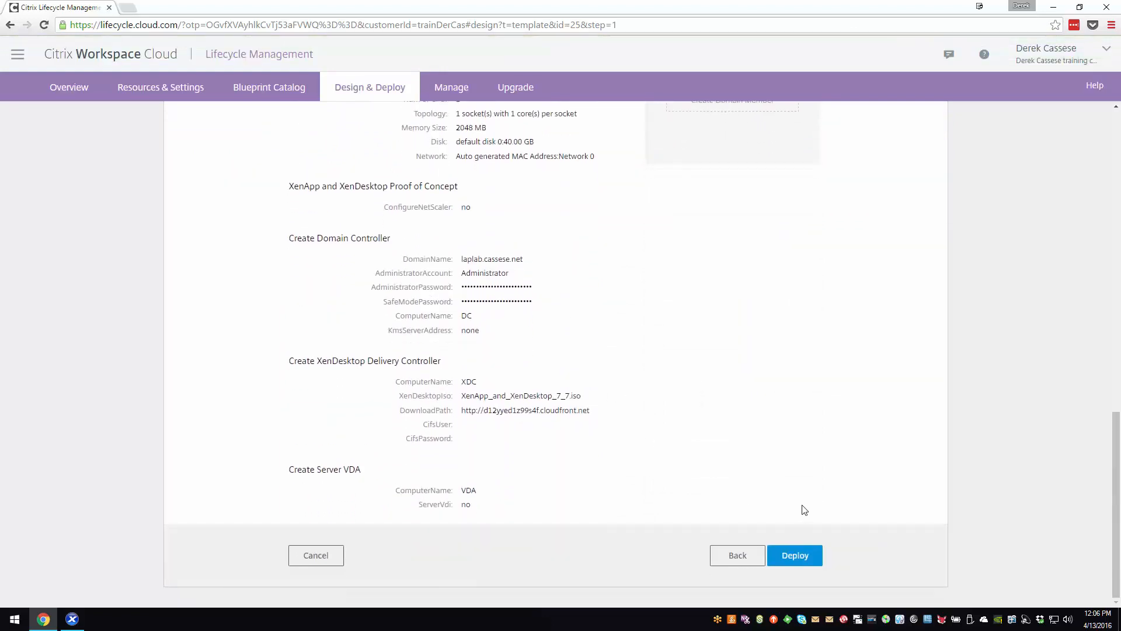
pyautogui.click(796, 560)
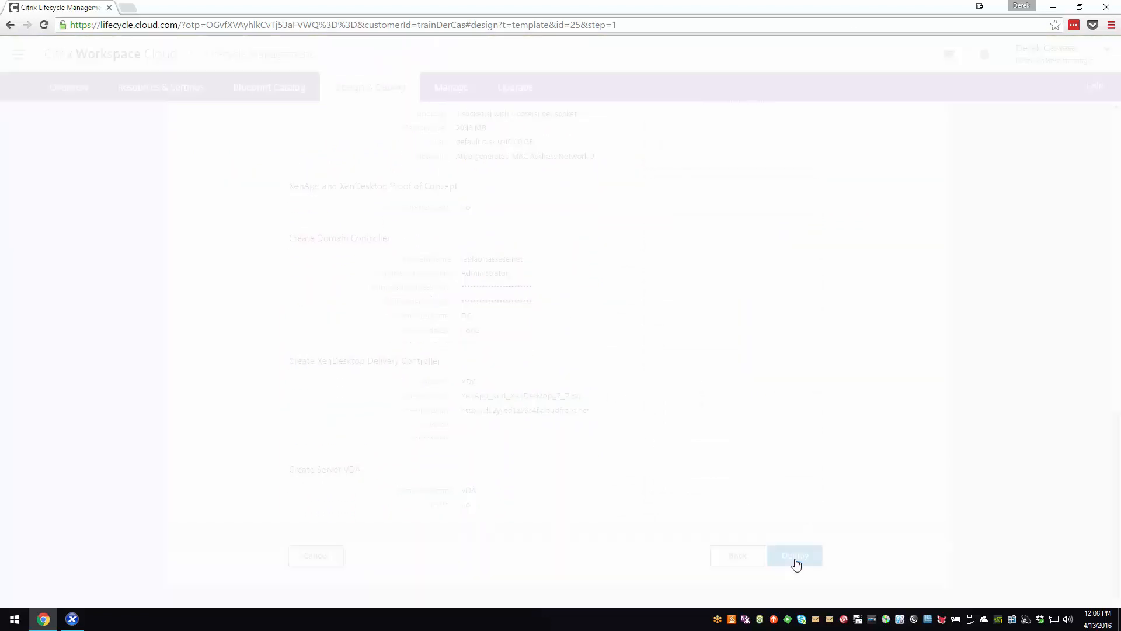
# - Bring up XenCenter beside the deployment page and monitor the progress of the domain controller, delivery controller and Server VDA tasks
pyautogui.click(72, 619)
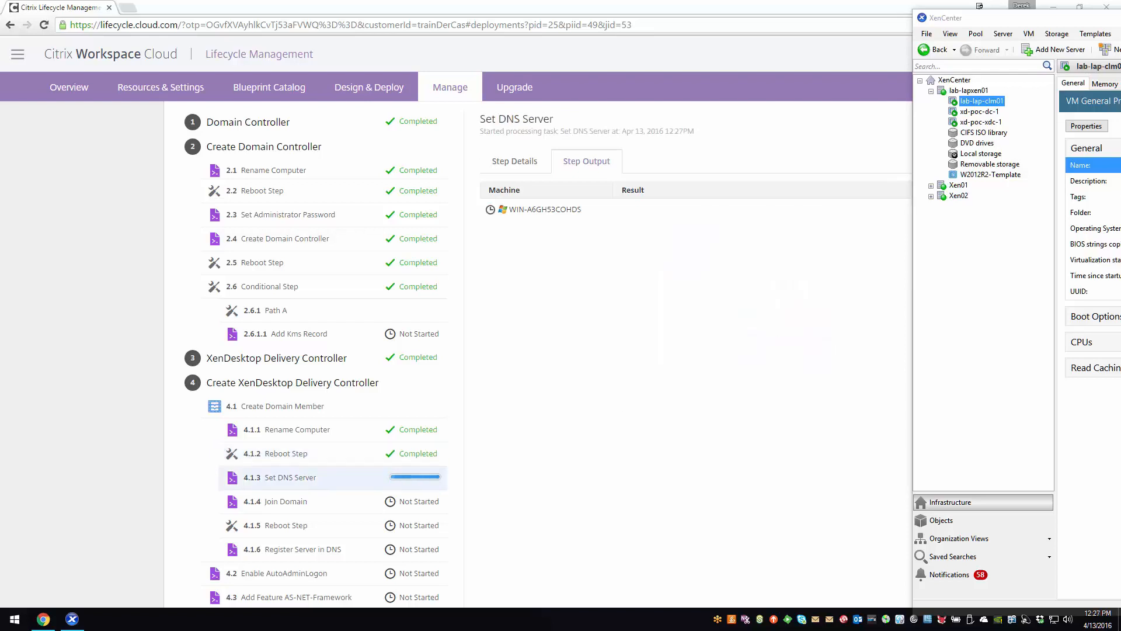
pyautogui.scroll(-6, 170, 489)
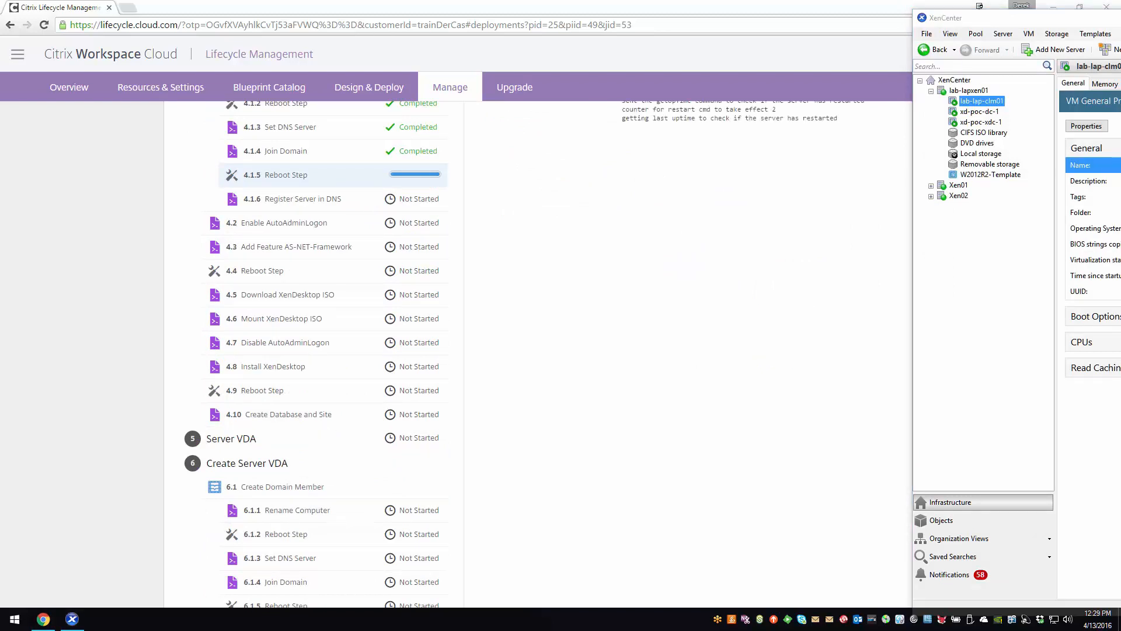
pyautogui.scroll(3, 455, 354)
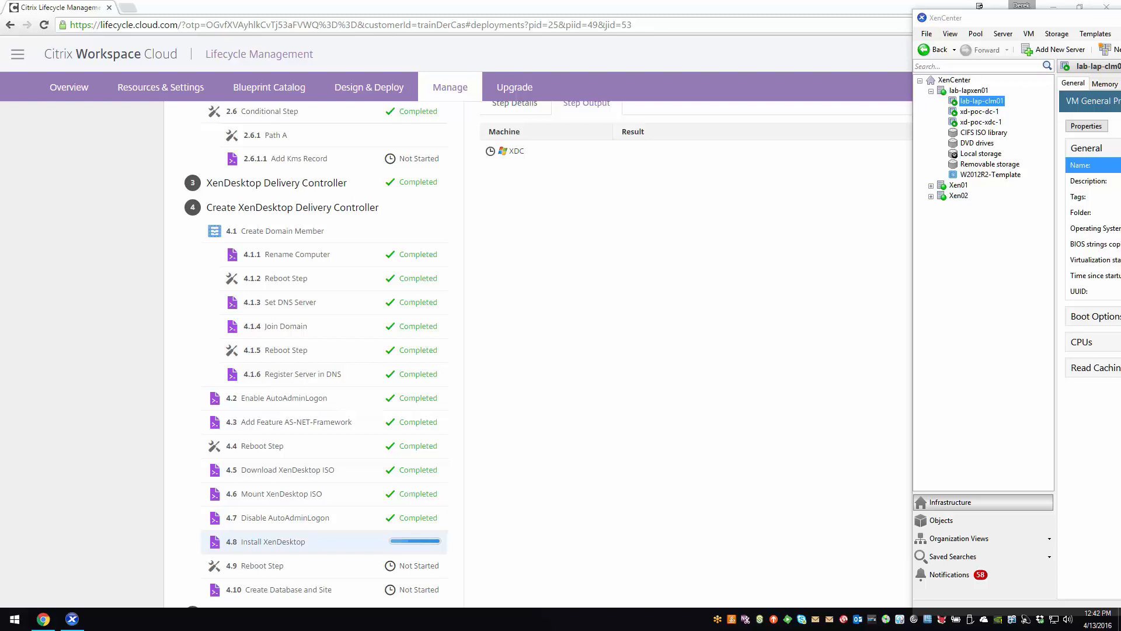
pyautogui.click(135, 298)
pyautogui.scroll(-1, 135, 298)
pyautogui.click(72, 619)
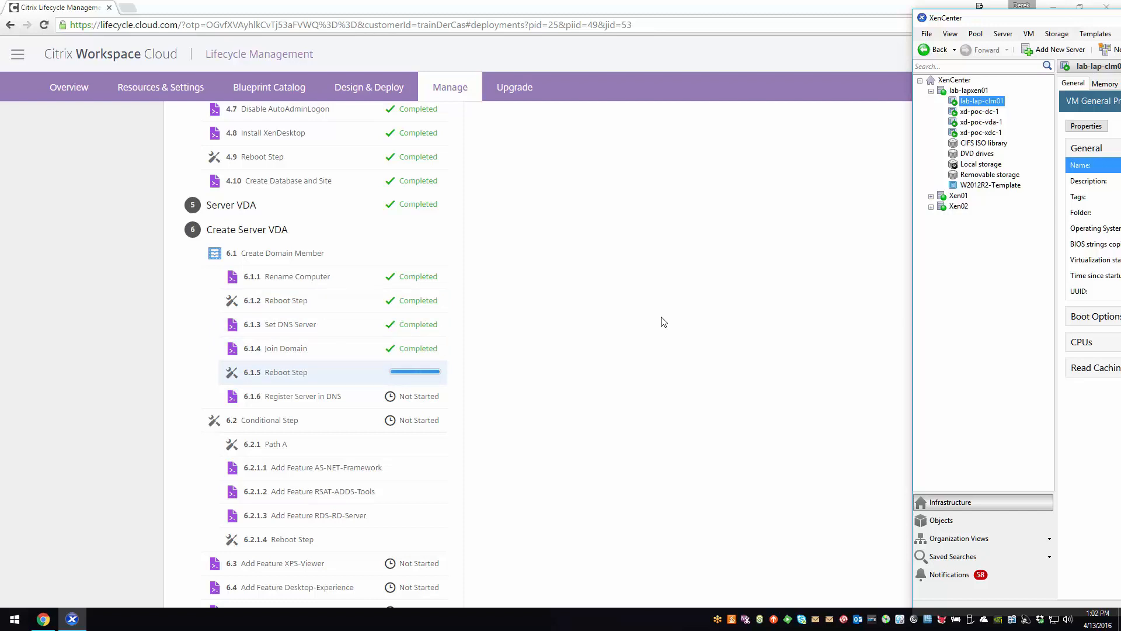
pyautogui.scroll(-4, 664, 322)
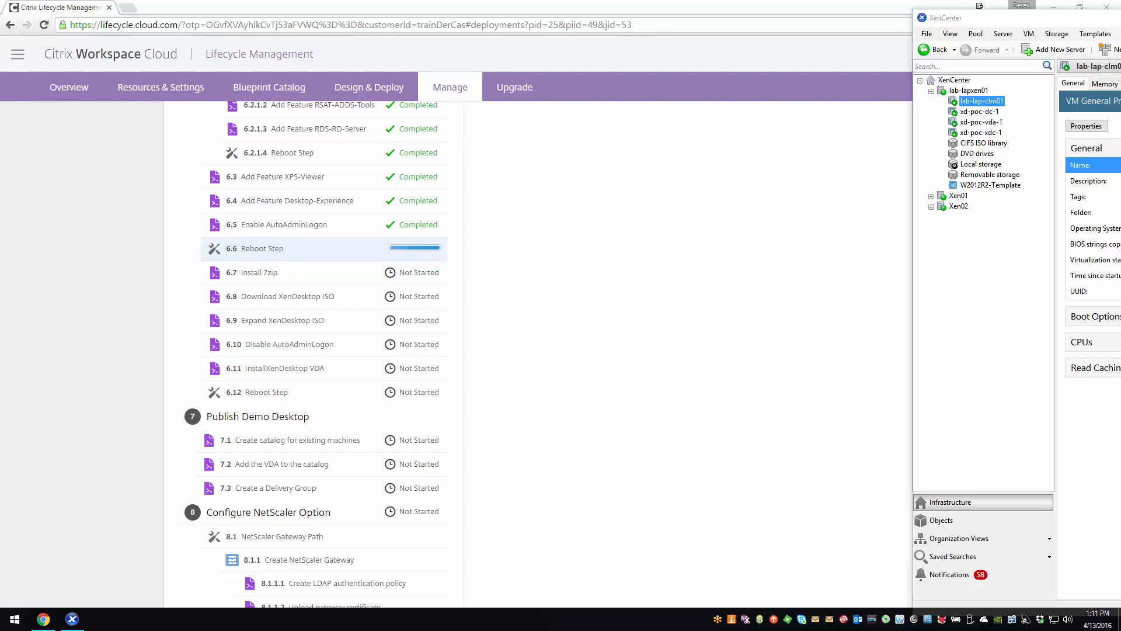
pyautogui.click(45, 25)
pyautogui.scroll(-10, 362, 449)
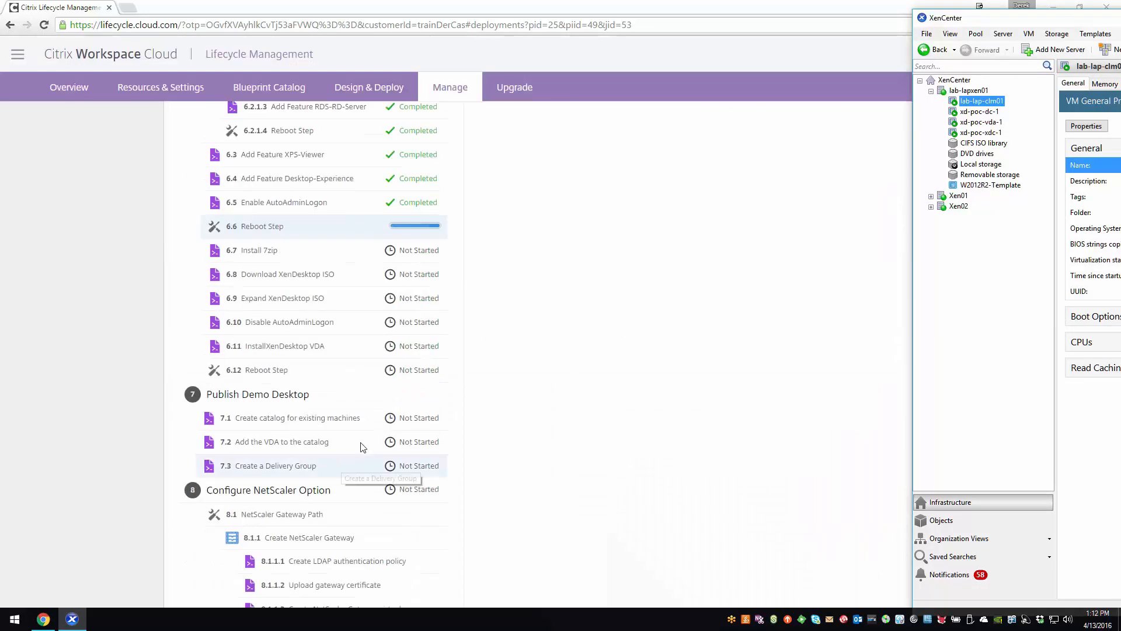
pyautogui.click(607, 368)
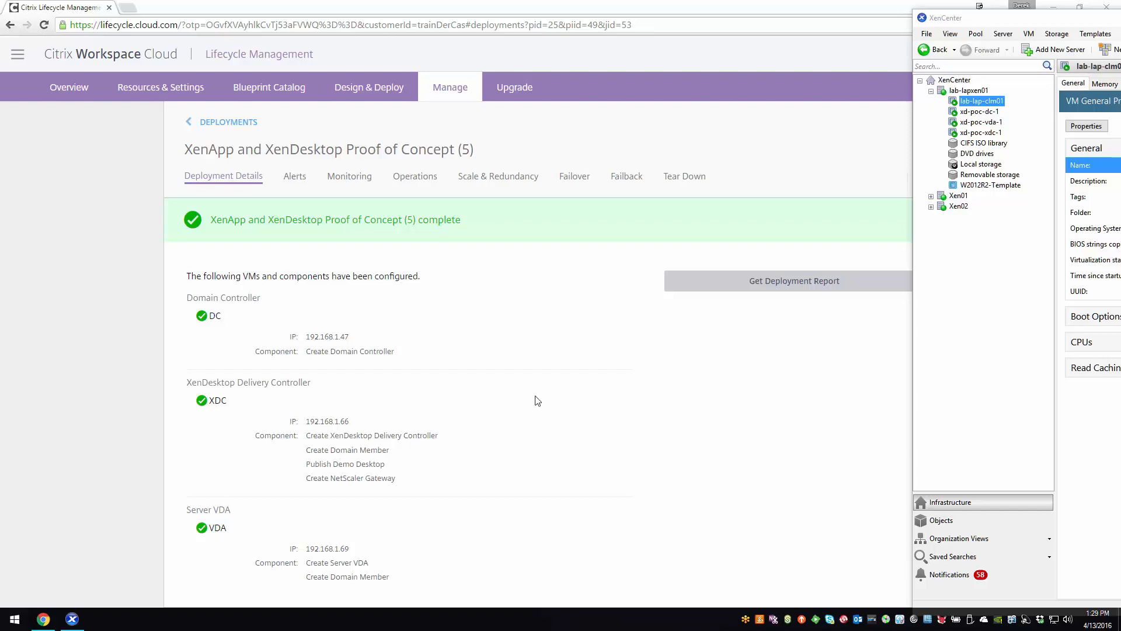
# - Review the configured VMs and the deployment's full task list from Domain Controller through Configure NetScaler Option
pyautogui.scroll(-1, 643, 339)
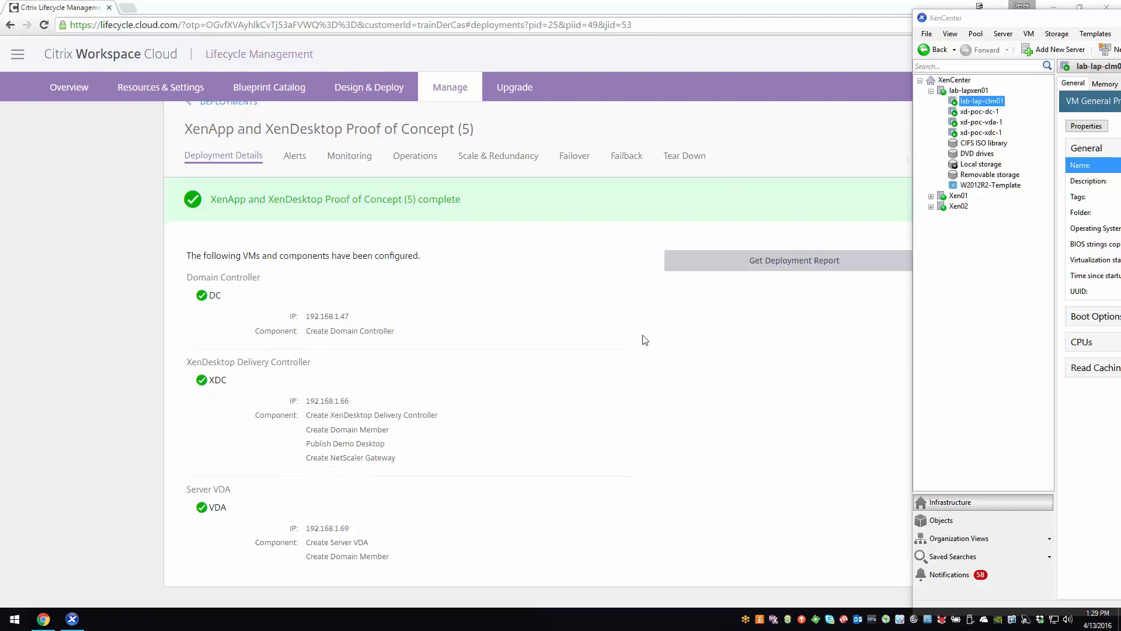
pyautogui.click(782, 268)
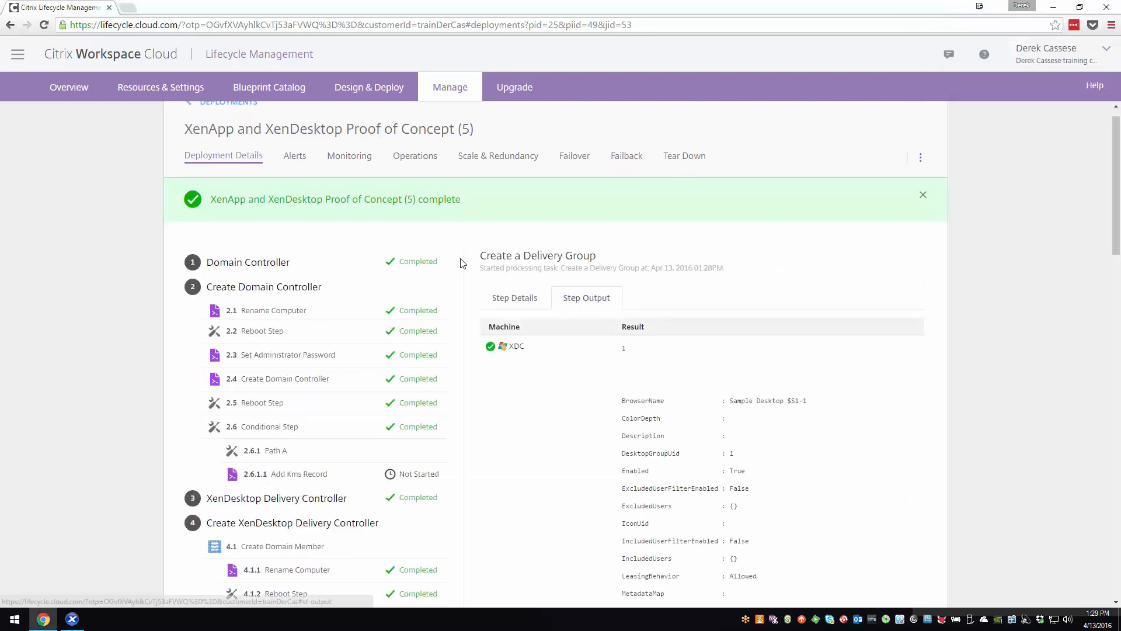
pyautogui.scroll(-4, 365, 242)
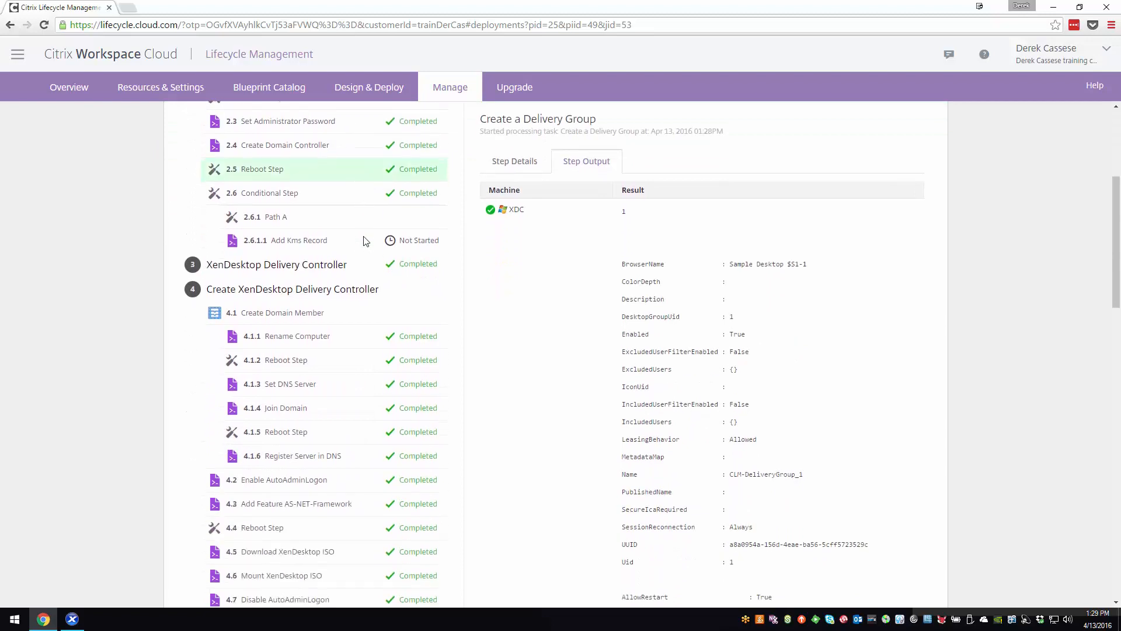
pyautogui.scroll(-5, 365, 241)
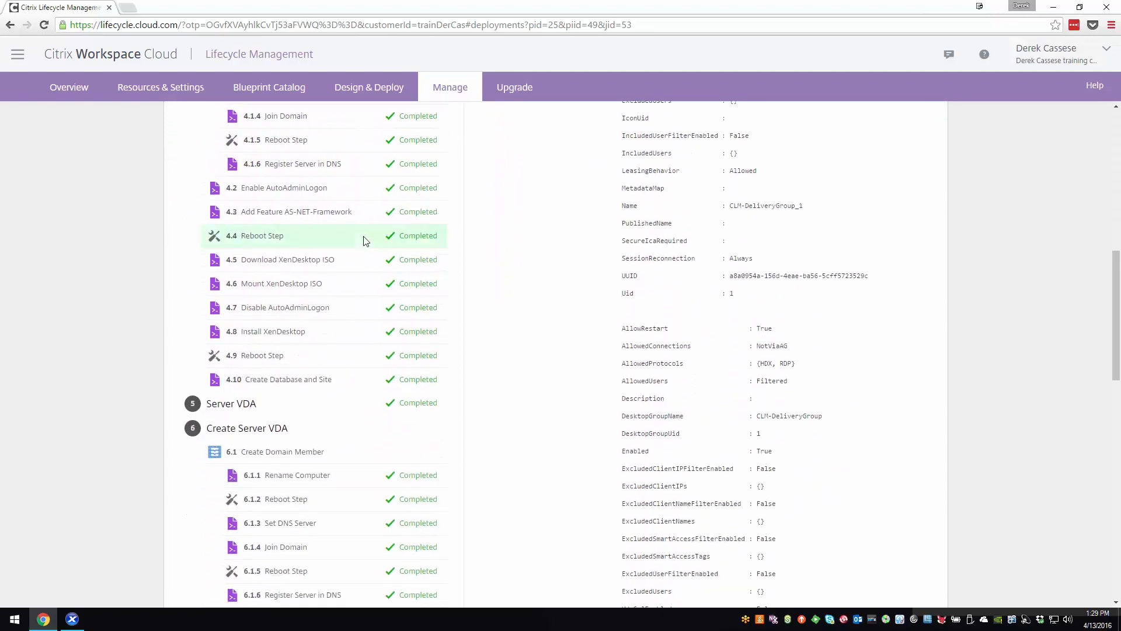
pyautogui.scroll(-4, 365, 240)
pyautogui.scroll(-4, 365, 242)
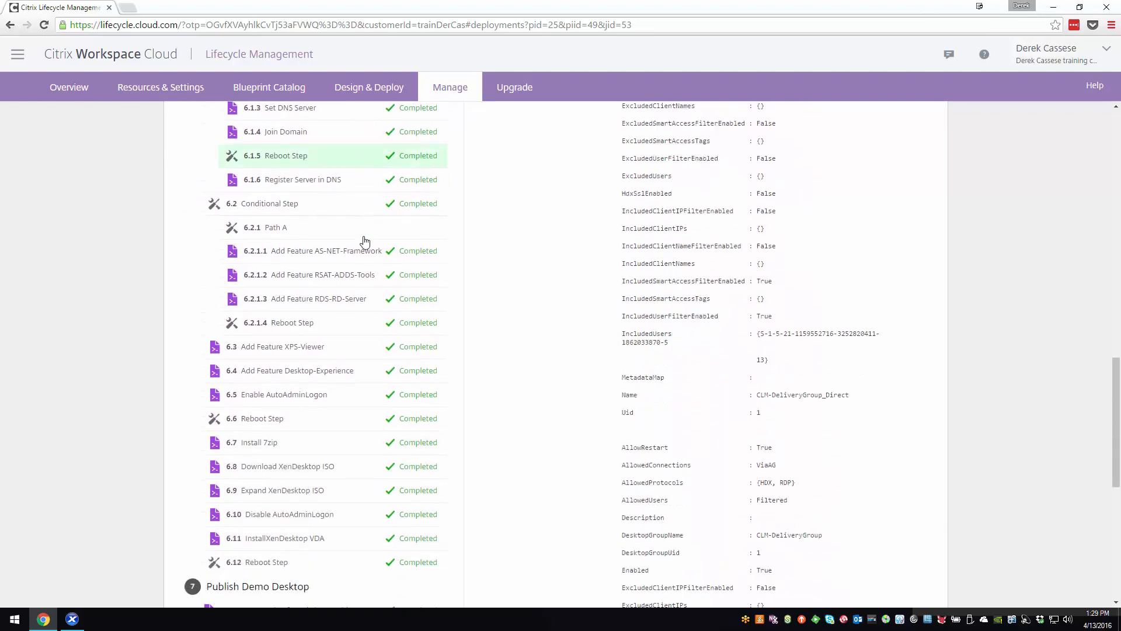
pyautogui.scroll(-6, 254, 264)
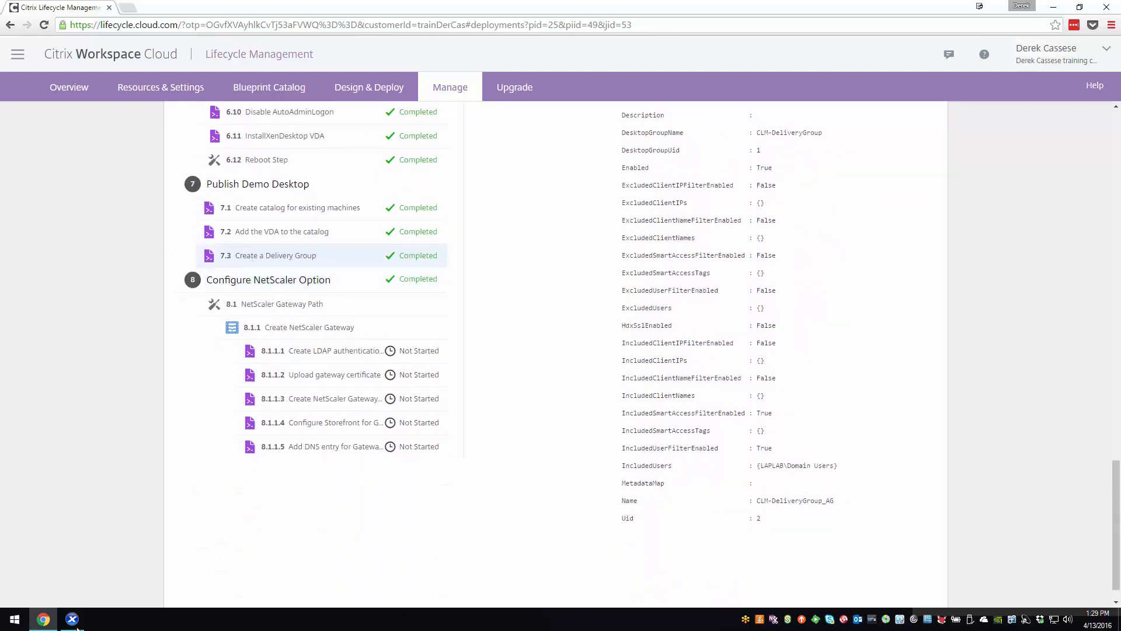
# - Switch to XenCenter and look up the IP address of the xd-poc-xdc-1 VM in its networking details
pyautogui.hotkey('alt', 'Tab')
pyautogui.moveTo(1010, 22); pyautogui.dragTo(424, 129)
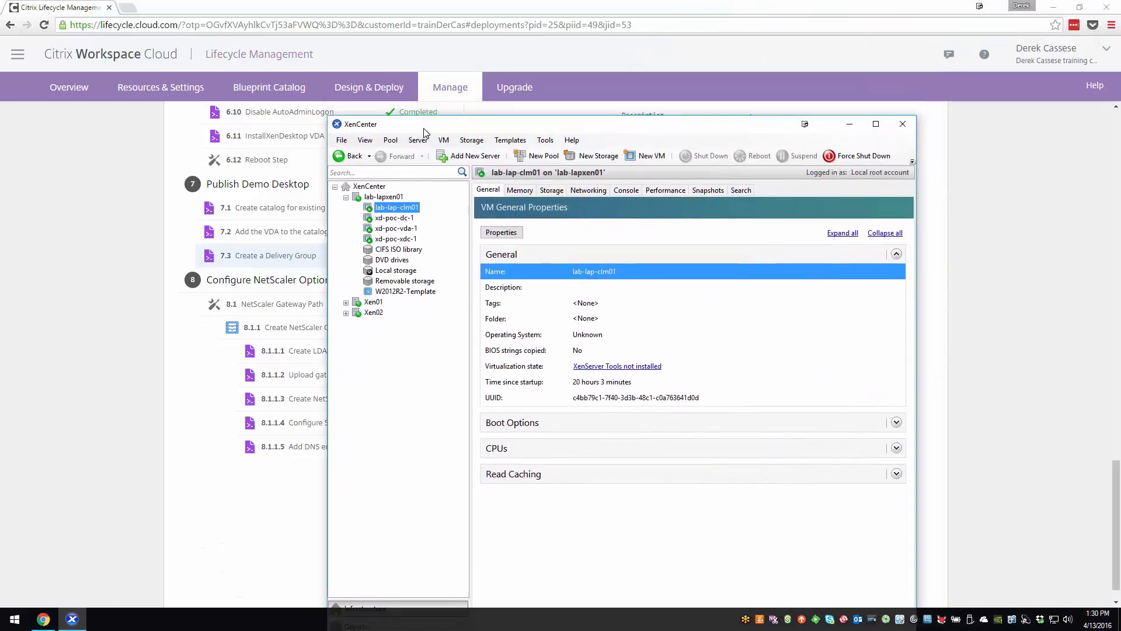
pyautogui.click(394, 239)
pyautogui.click(578, 191)
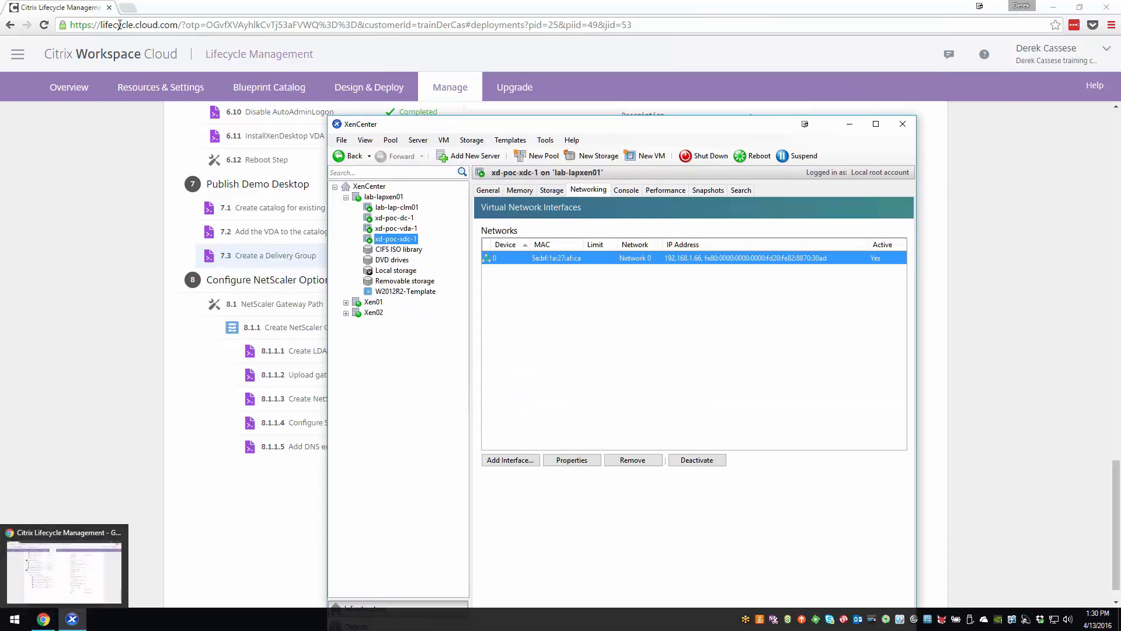
pyautogui.click(129, 7)
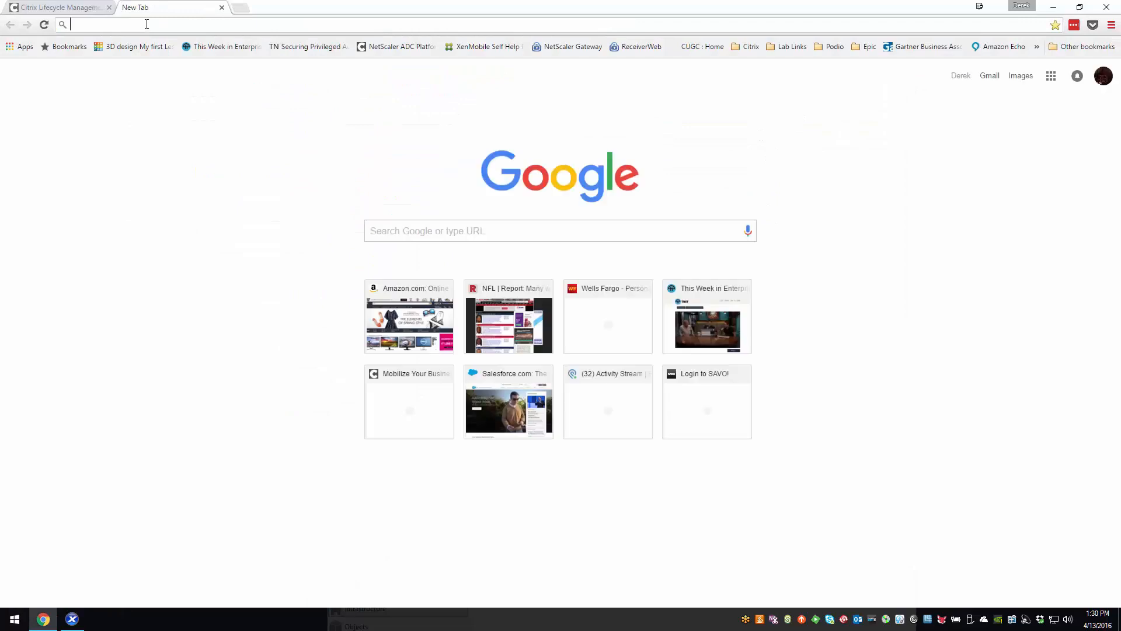
pyautogui.write('http://')
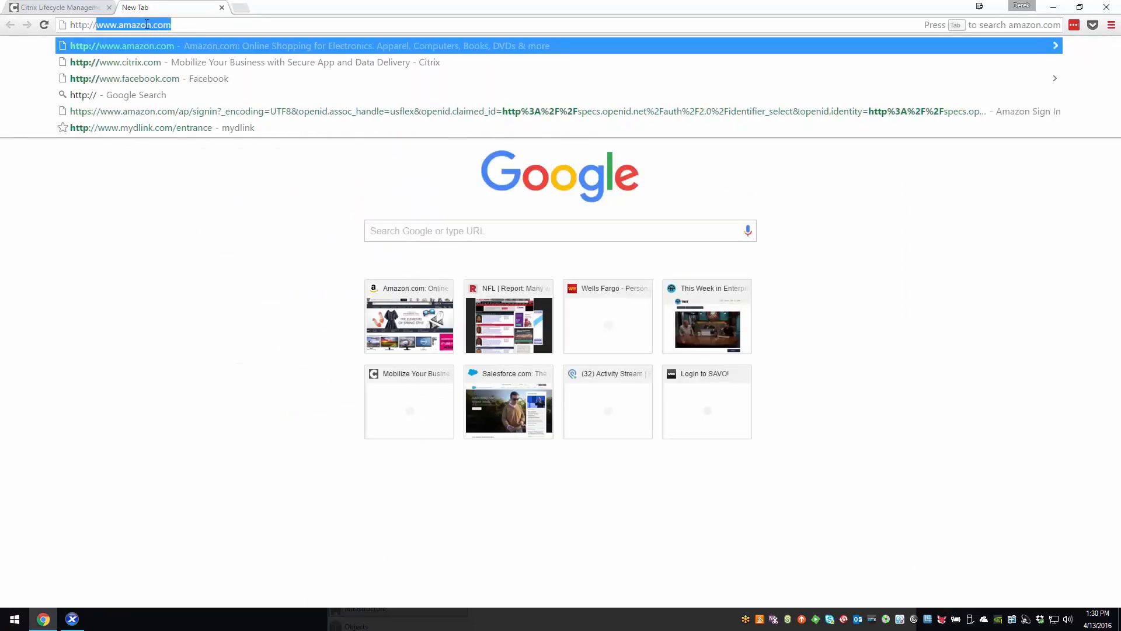
pyautogui.write('192.168.1.')
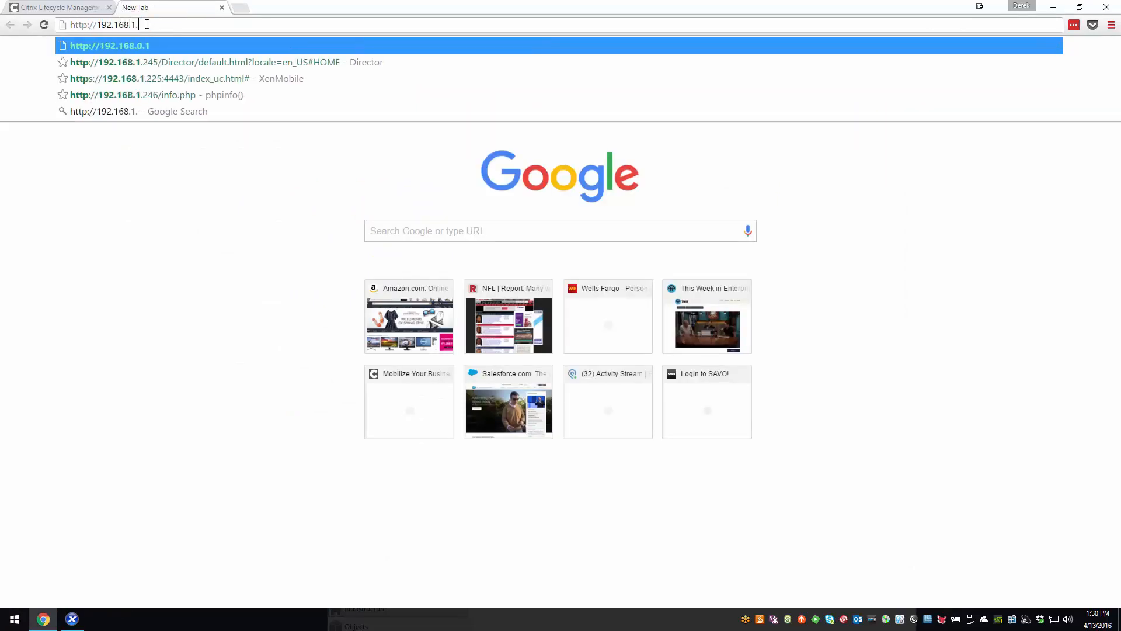
pyautogui.write('66/Ci')
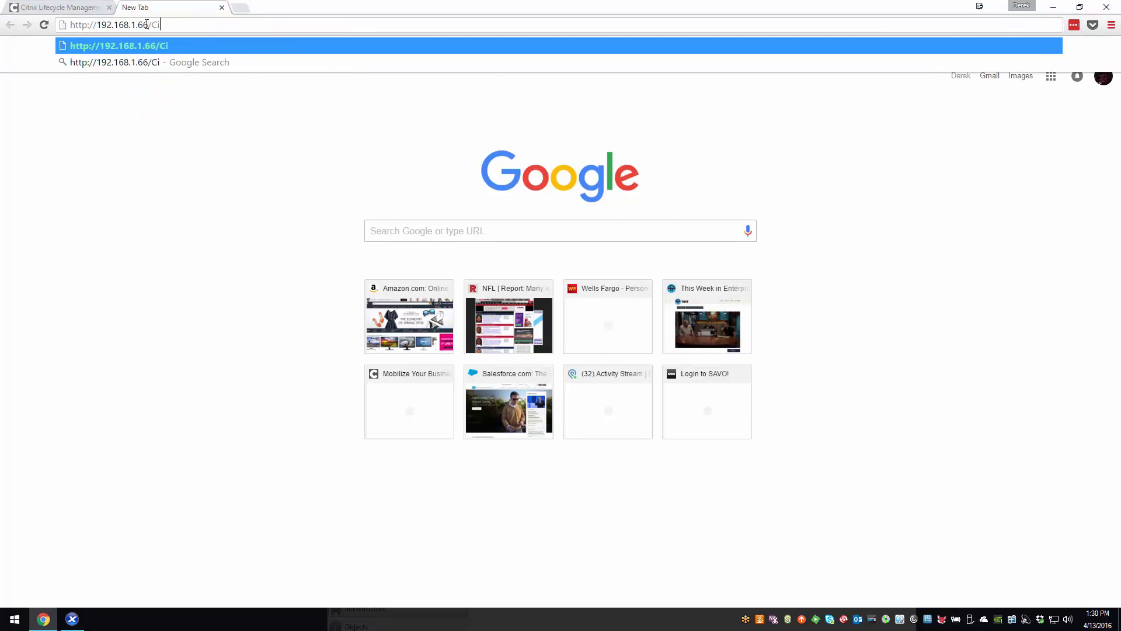
pyautogui.write('trix/StoreWeb')
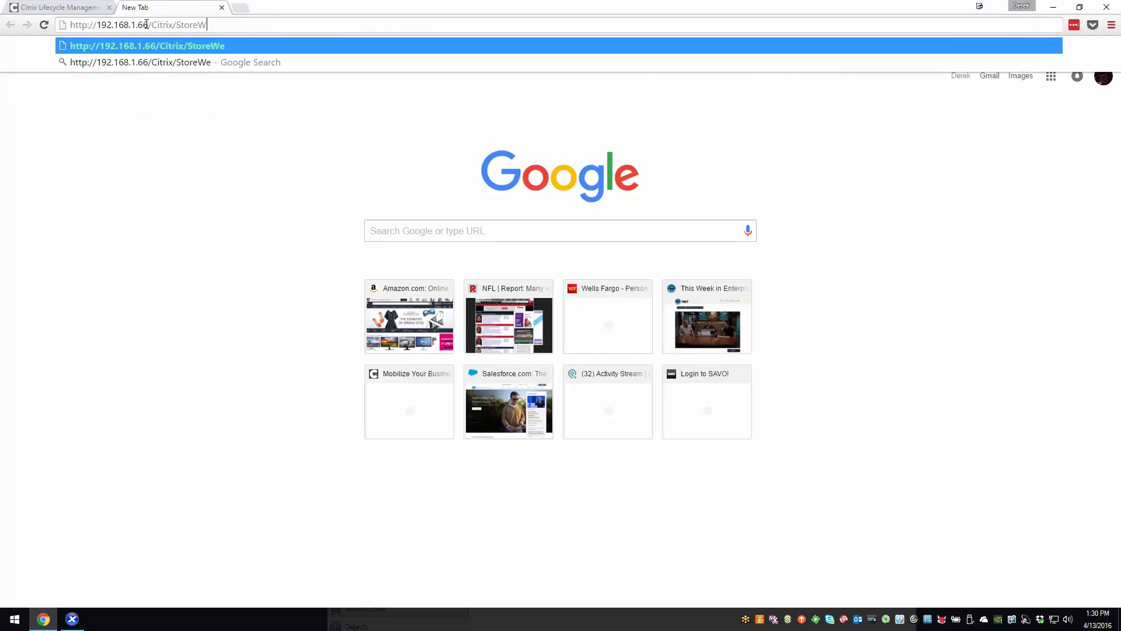
pyautogui.press('Return')
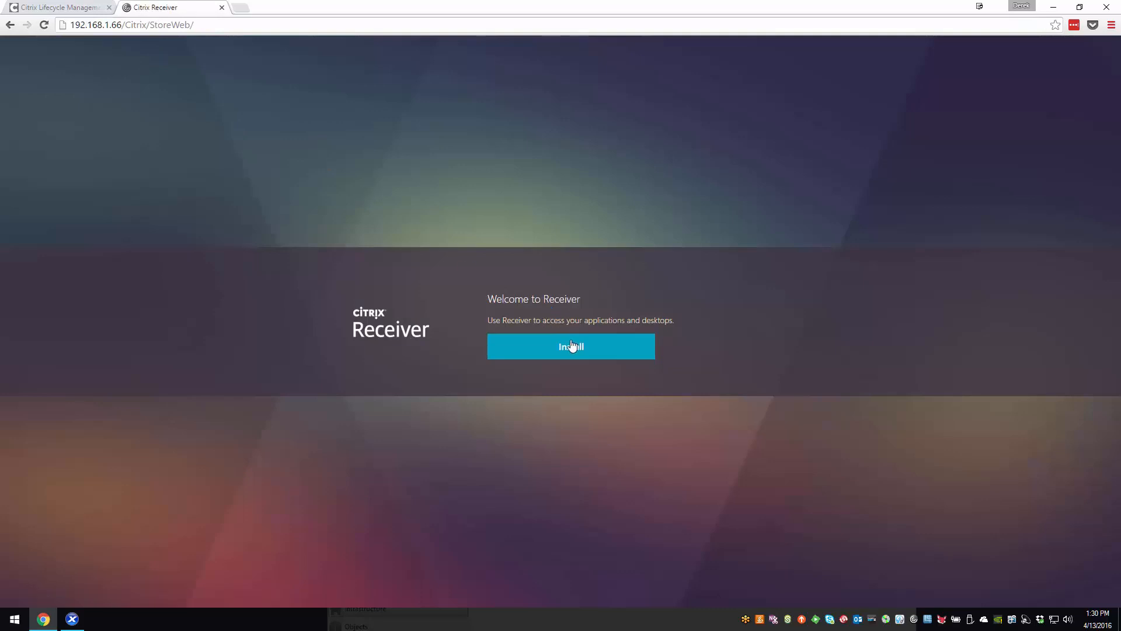
# - Start the Receiver setup, agree to the Citrix license agreement, and indicate that Receiver is already installed
pyautogui.click(572, 347)
pyautogui.click(494, 339)
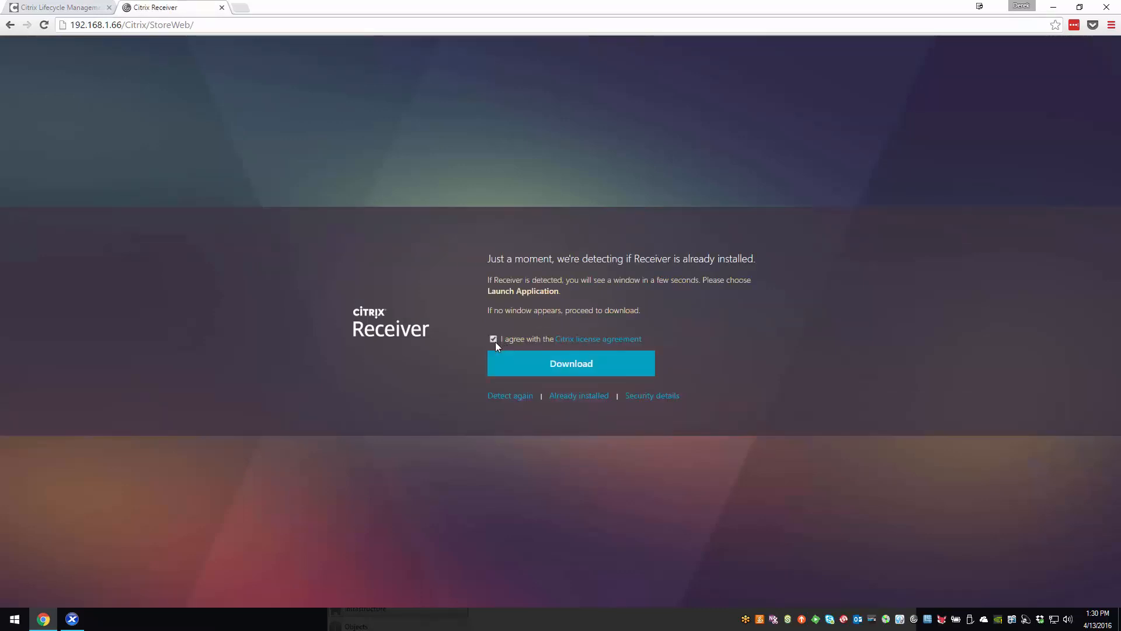
pyautogui.click(580, 395)
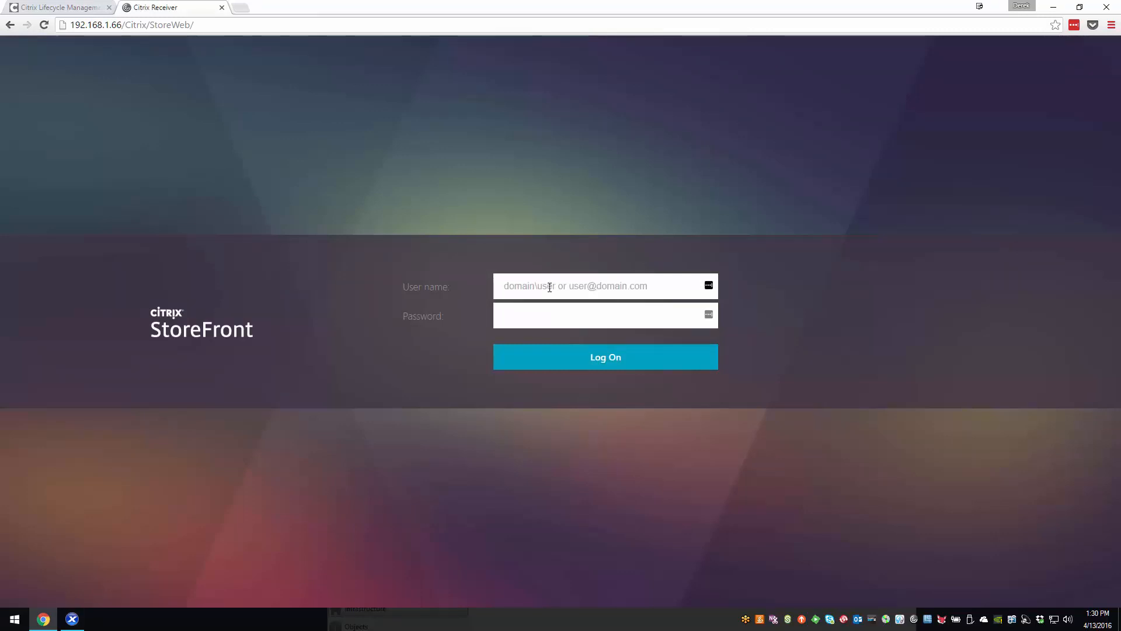
# - Log on to StoreFront as LAPLAB\Administrator with the account password
pyautogui.click(550, 287)
pyautogui.write('LA')
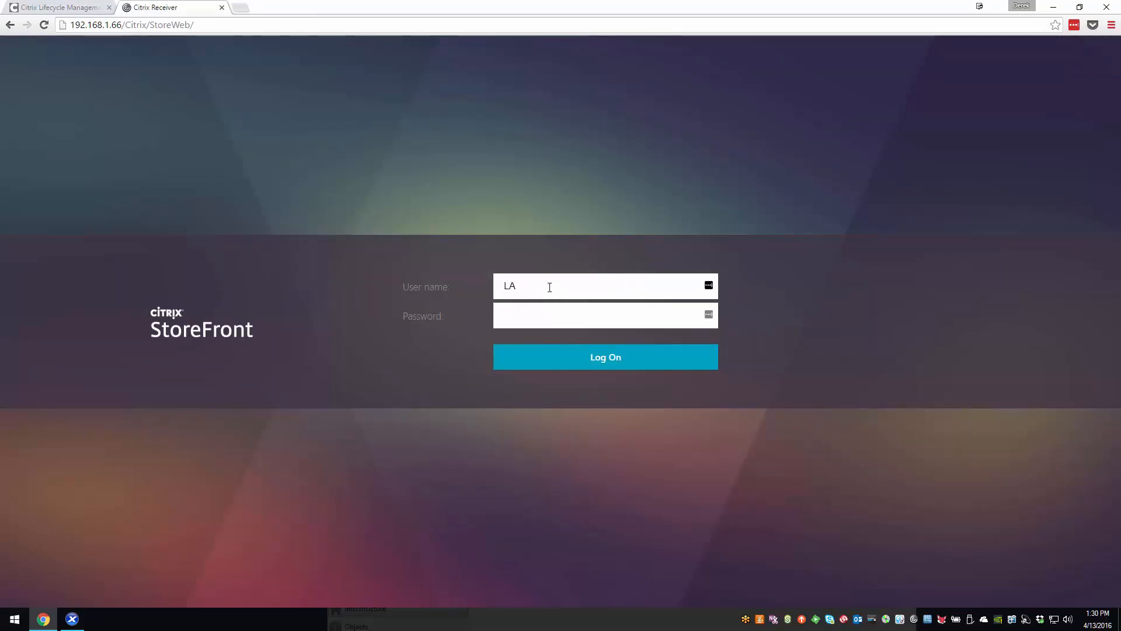
pyautogui.write('PLAB\\Administr')
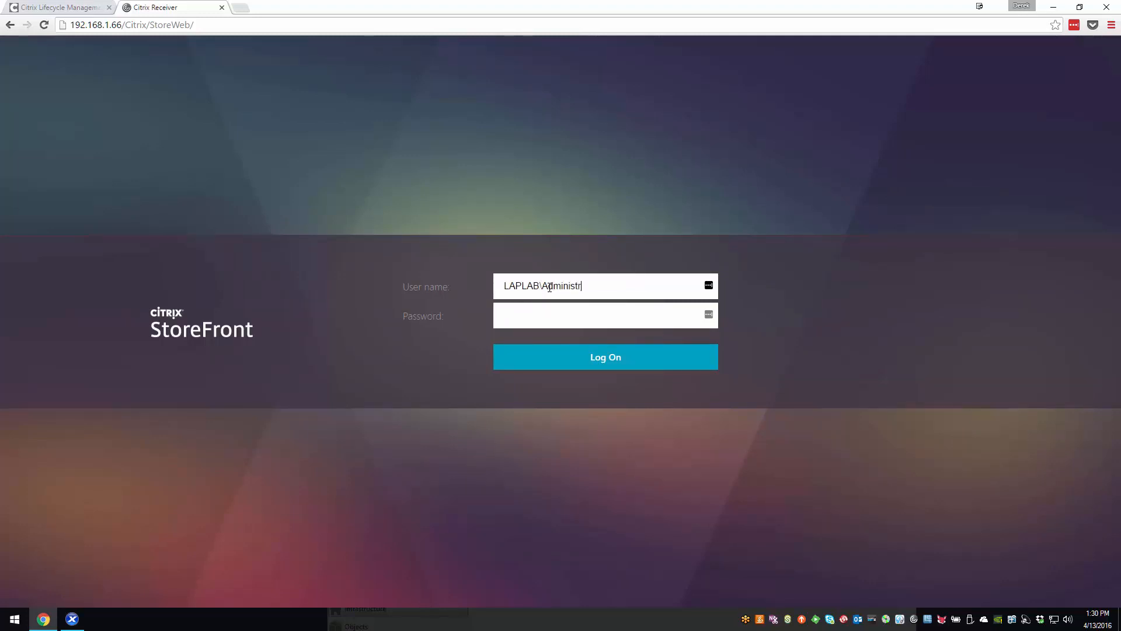
pyautogui.write('ator')
pyautogui.press('Tab')
pyautogui.write('Password1')
pyautogui.press('Return')
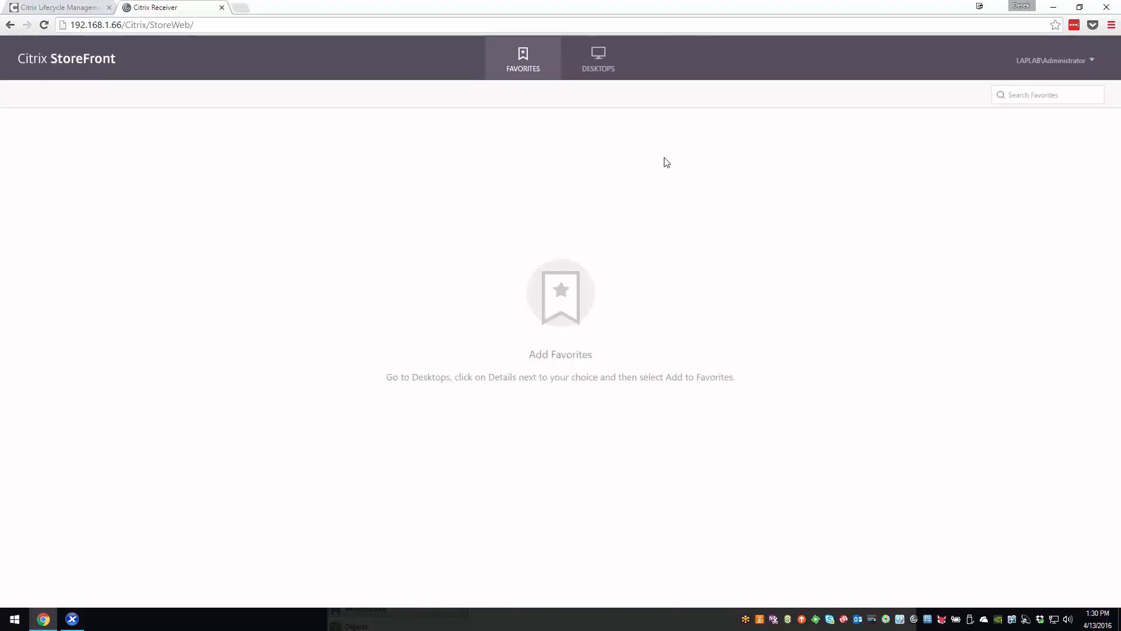
# - Launch the Sample Desktop from the available desktops and grant it read/write access to local files
pyautogui.click(599, 60)
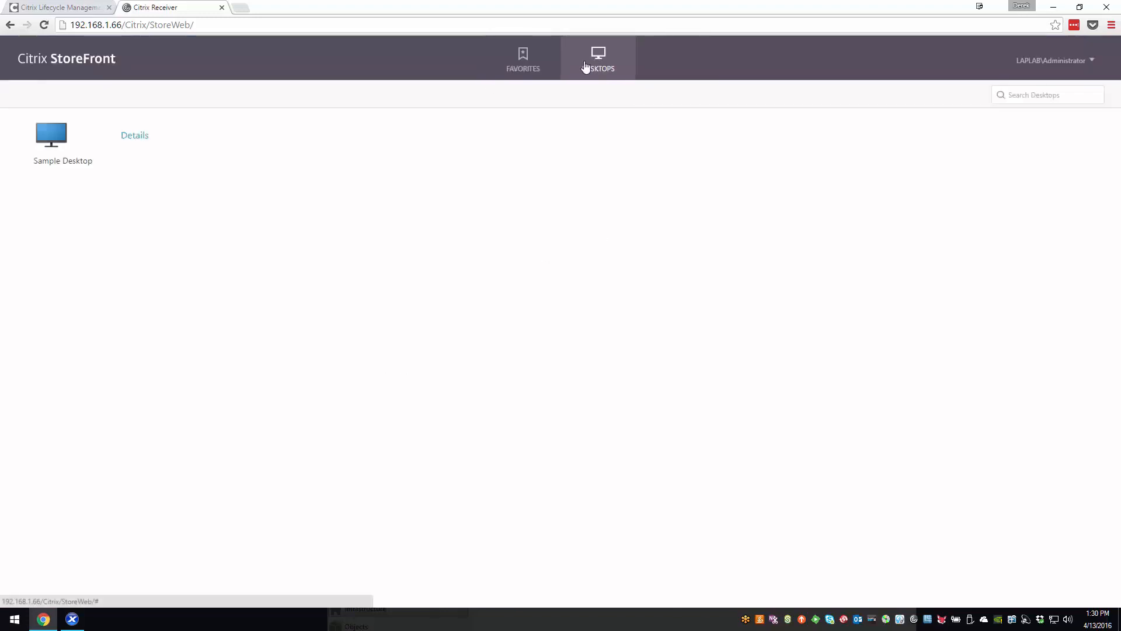
pyautogui.click(50, 138)
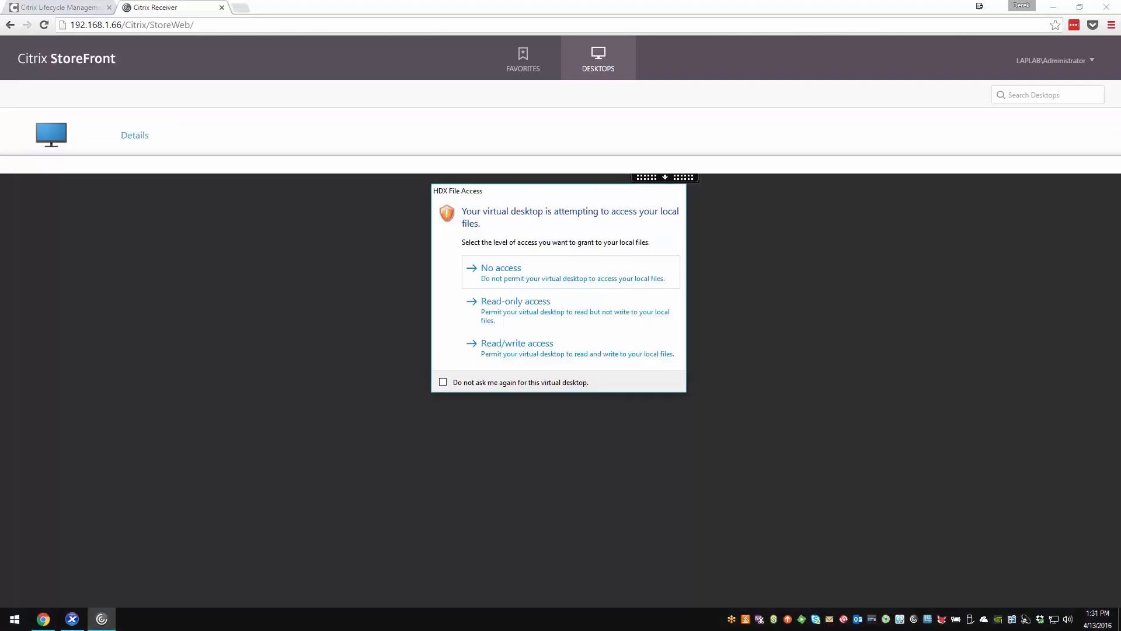
pyautogui.click(541, 349)
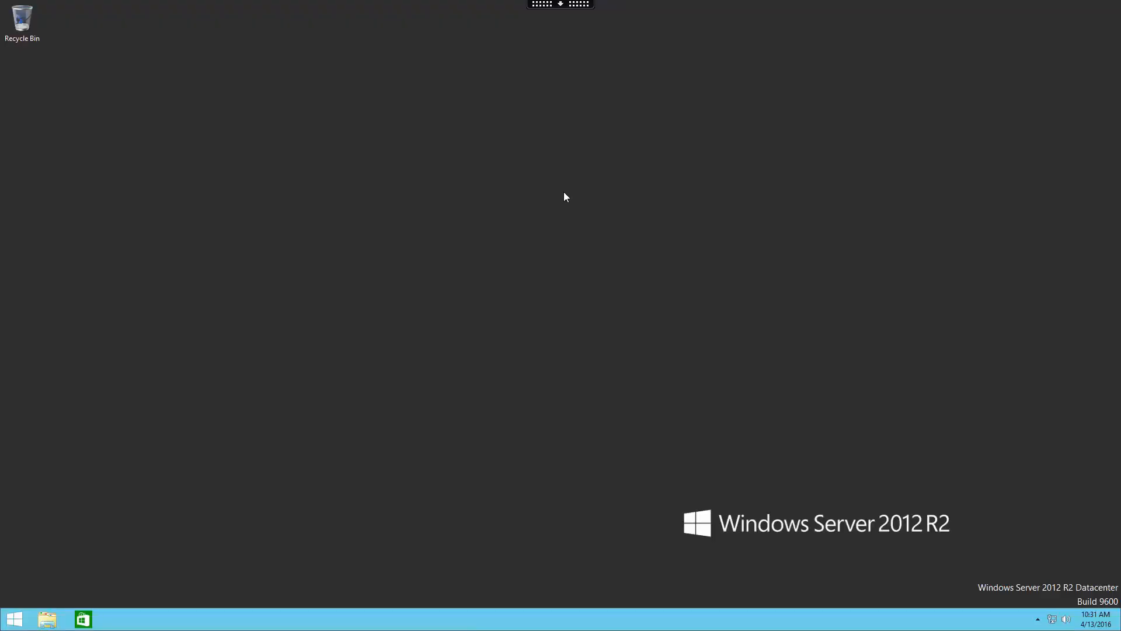
# - Switch from the Sample Desktop to XenCenter and open the xd-poc-xdc-1 console in a maximized window, cancelling the Remote Desktop connection
pyautogui.click(561, 4)
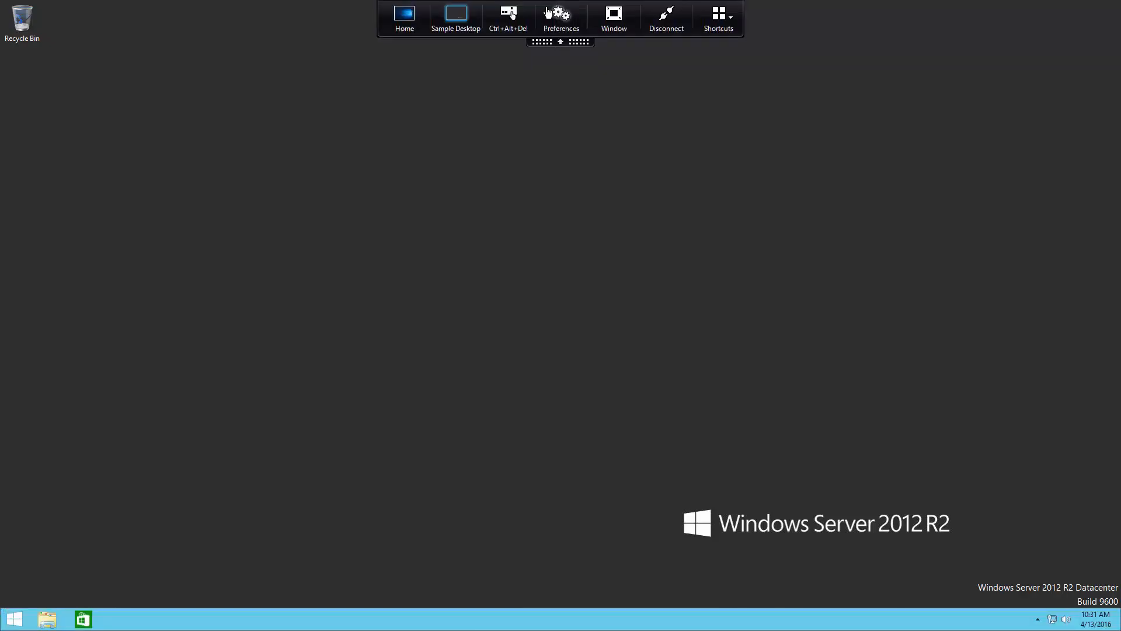
pyautogui.click(405, 16)
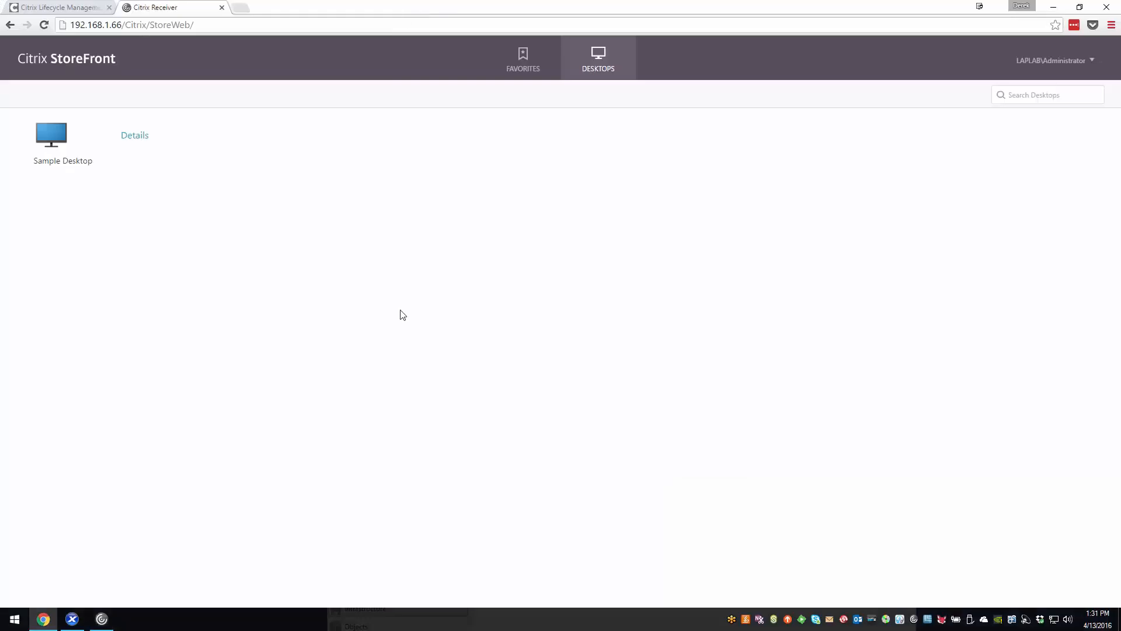
pyautogui.click(72, 618)
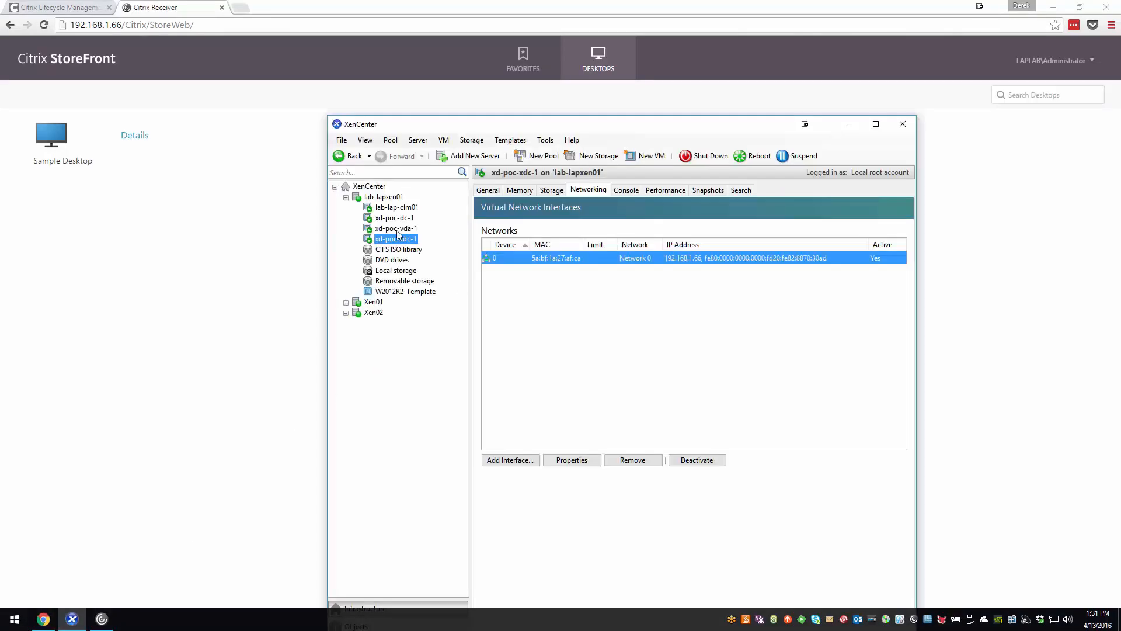
pyautogui.click(629, 190)
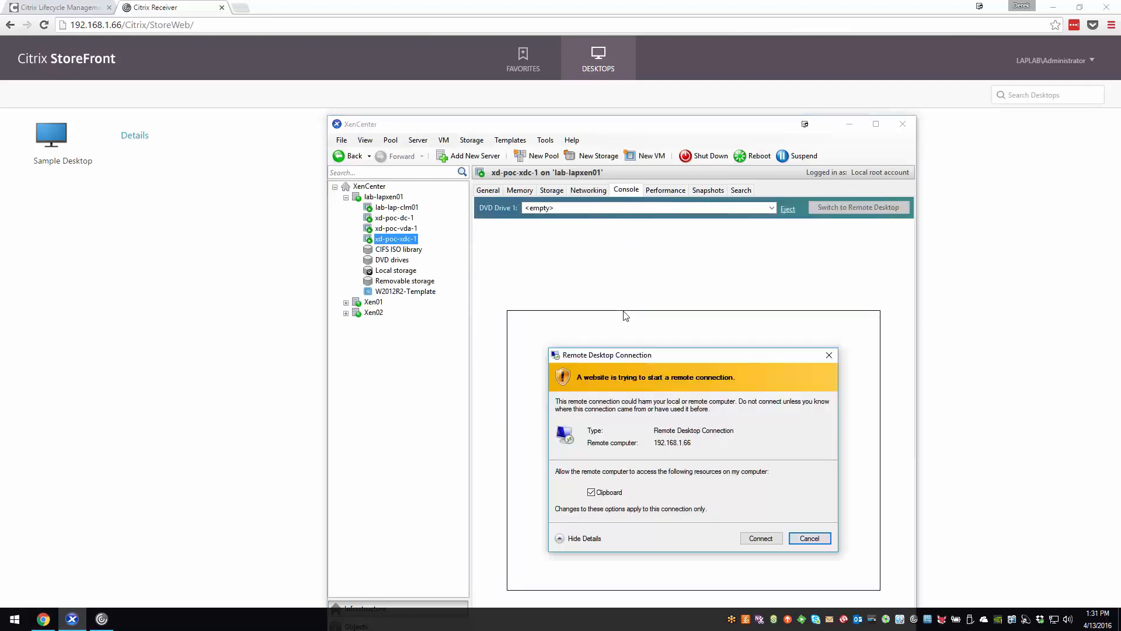
pyautogui.click(806, 538)
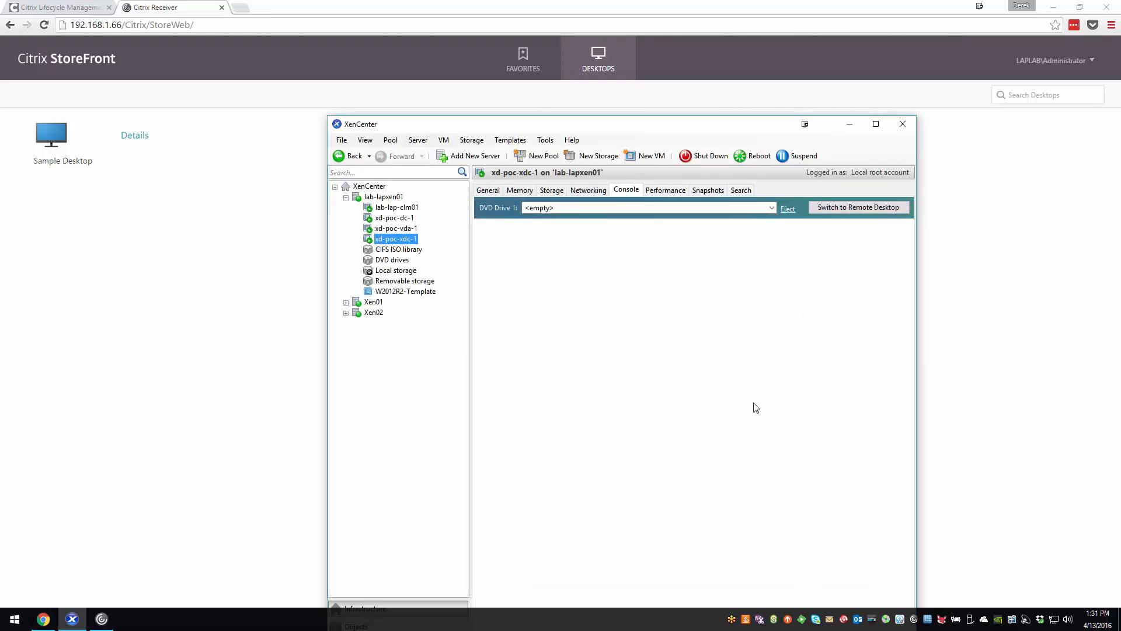
pyautogui.doubleClick(656, 130)
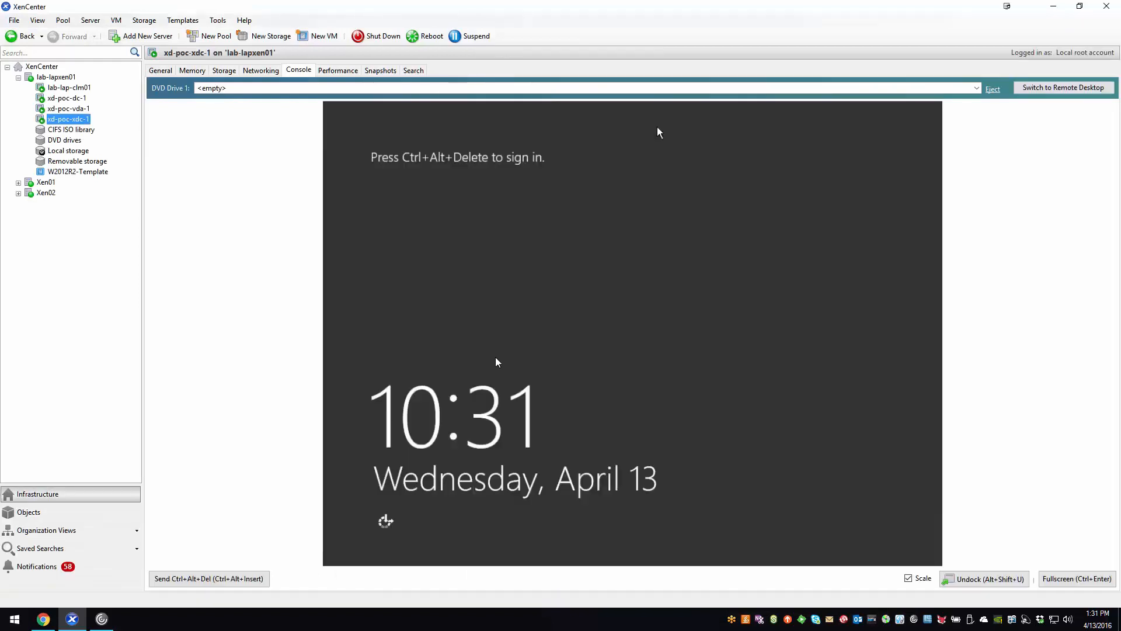
# - Sign in to the xd-poc-xdc-1 server as the domain Administrator with the account password
pyautogui.click(262, 575)
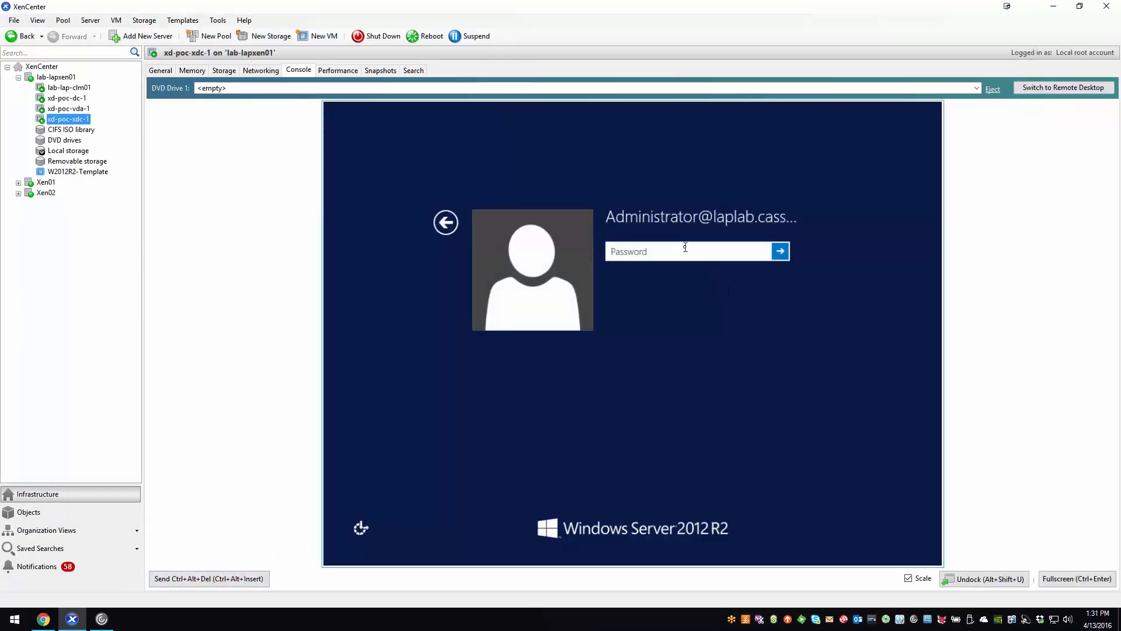
pyautogui.write('••••••••••')
pyautogui.press('Return')
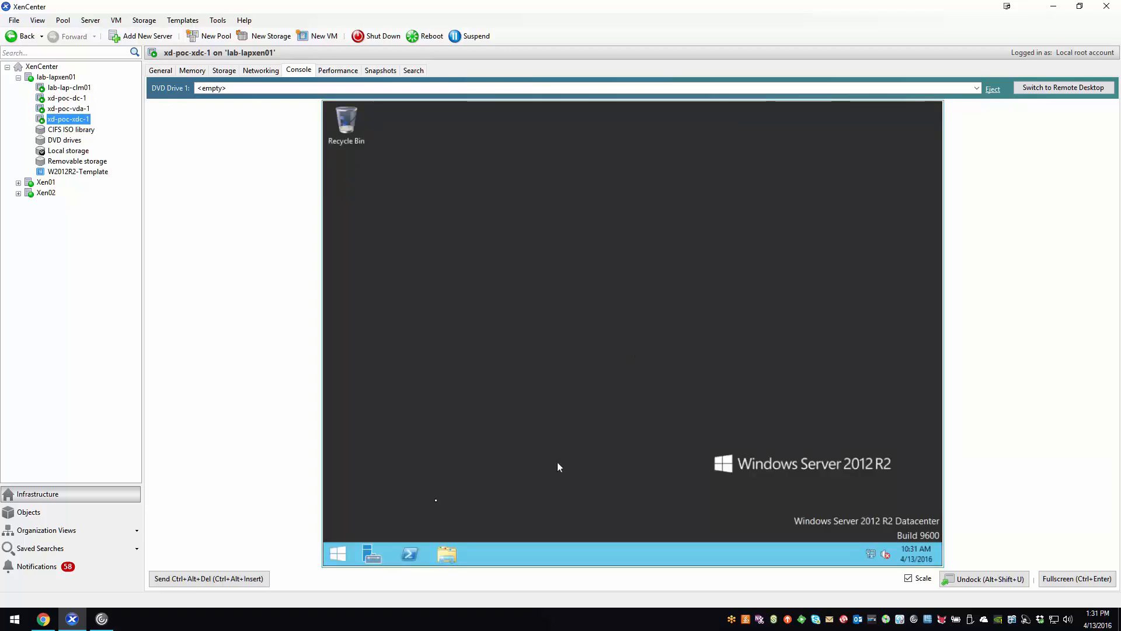
# - Launch Citrix Studio on the delivery controller and widen its console tree to show the full node names
pyautogui.click(345, 549)
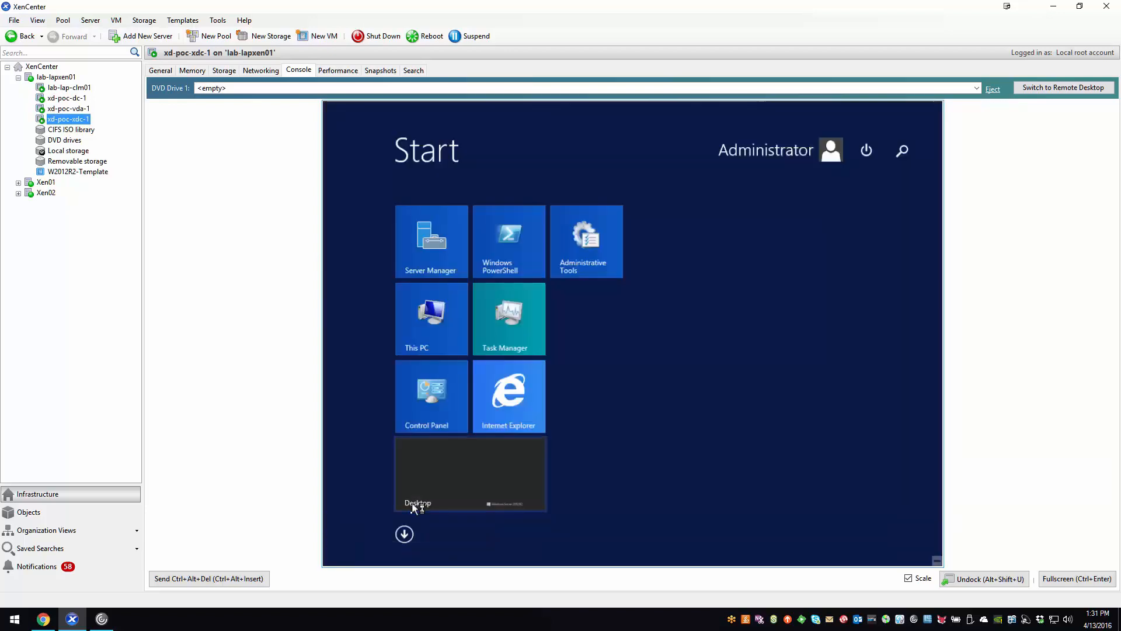
pyautogui.click(402, 533)
pyautogui.scroll(-5, 637, 444)
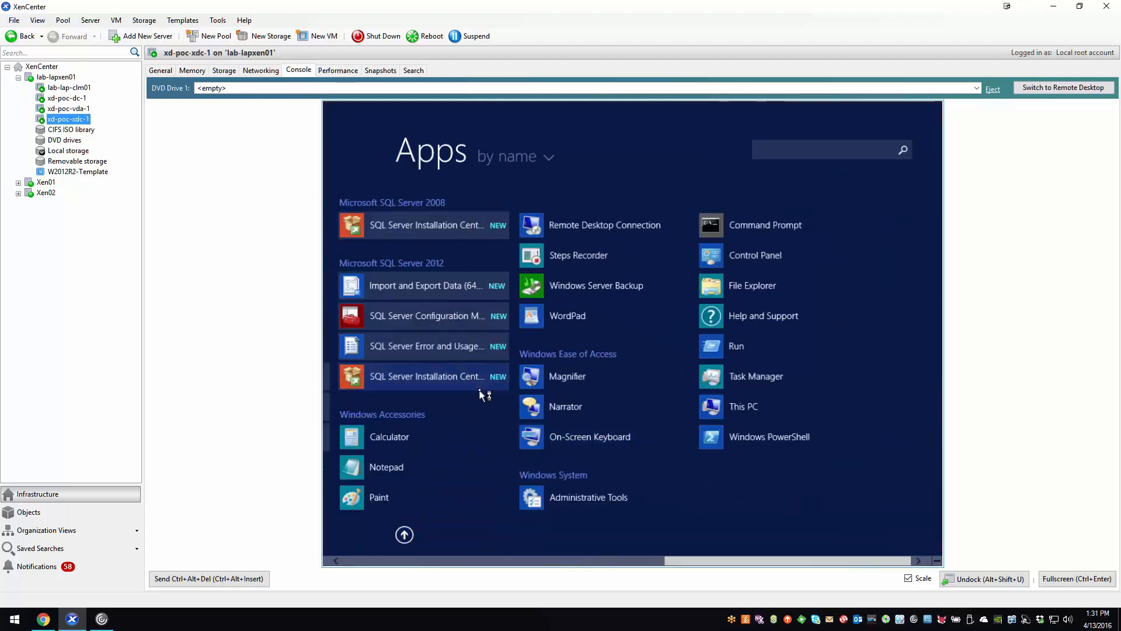
pyautogui.scroll(3, 481, 395)
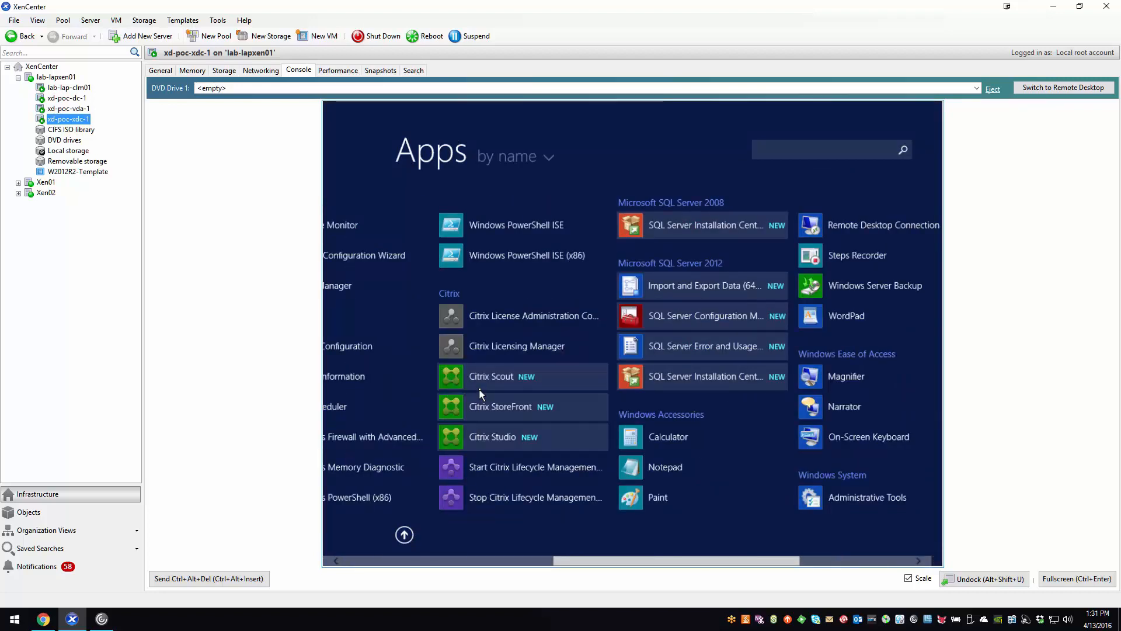
pyautogui.click(494, 438)
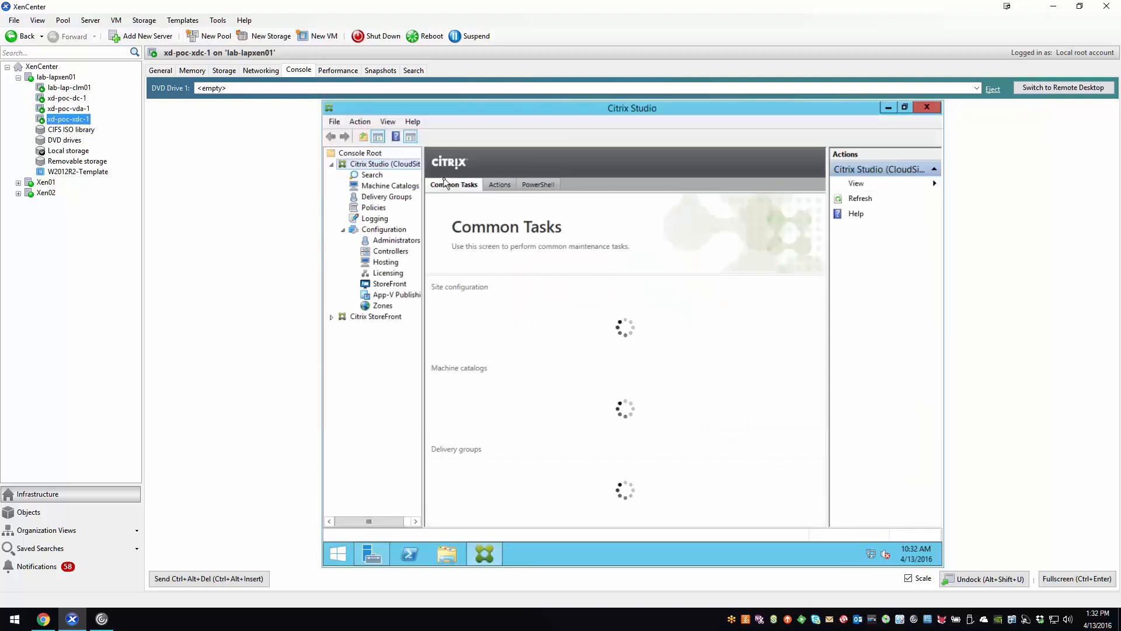
pyautogui.moveTo(423, 199); pyautogui.dragTo(466, 199)
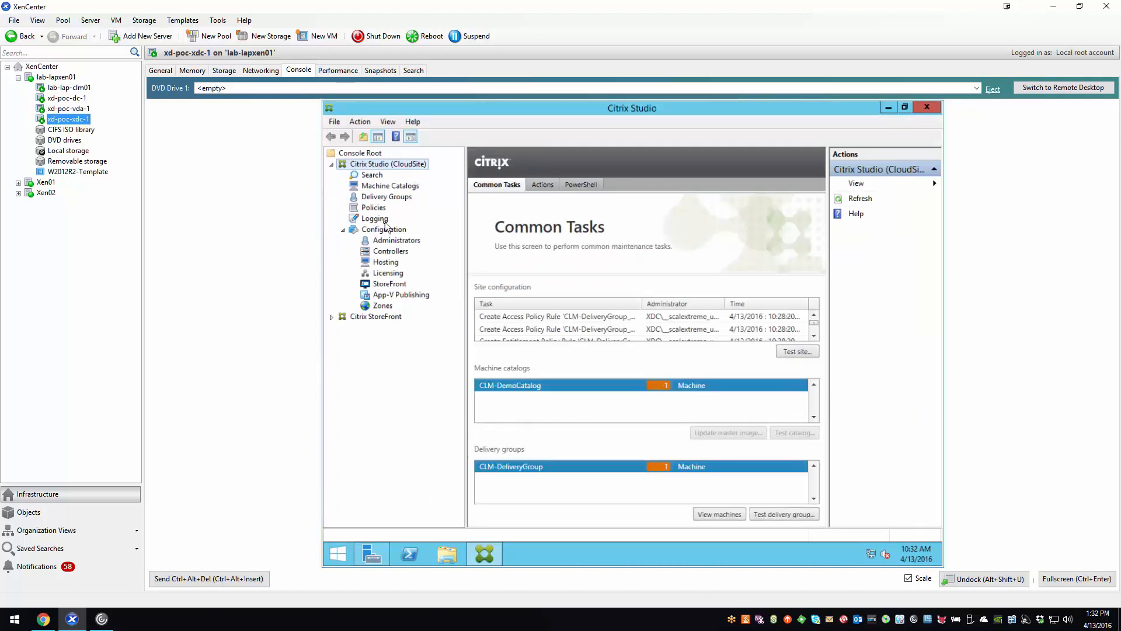
# - Review the Receiver for Web site under Citrix StoreFront, the delivery groups and the machine catalogs in Citrix Studio
pyautogui.click(331, 316)
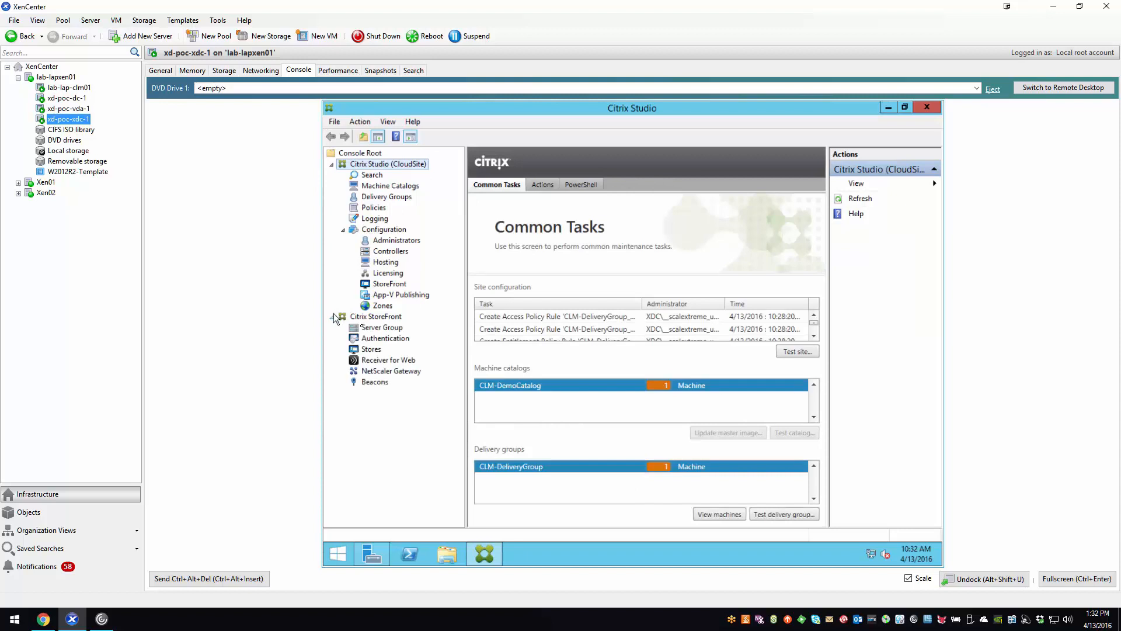
pyautogui.click(386, 360)
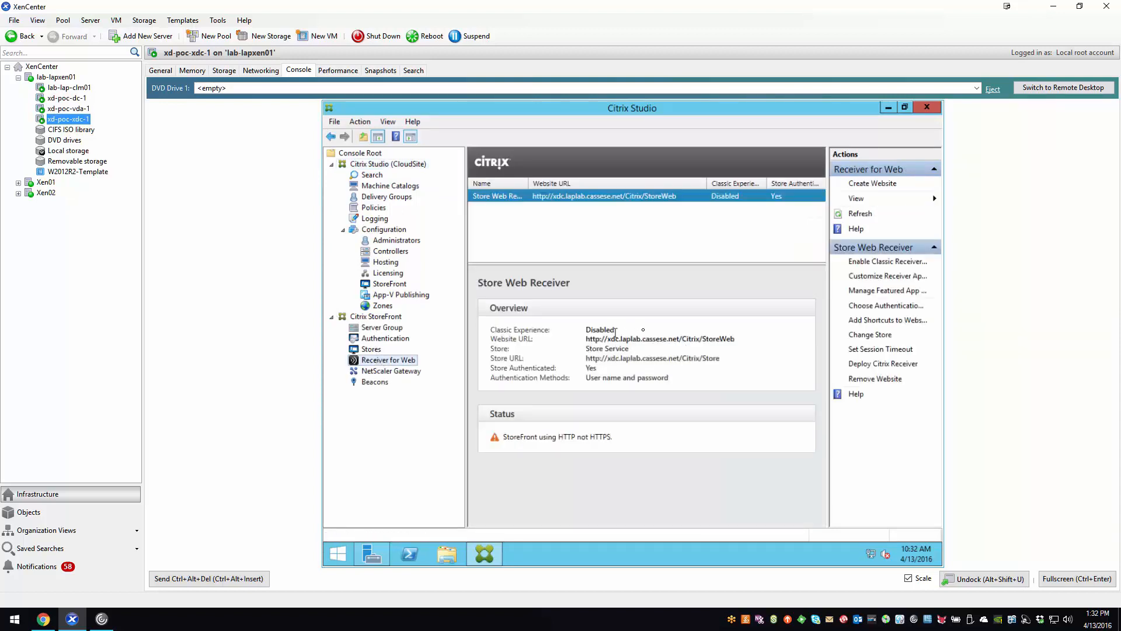
pyautogui.click(388, 198)
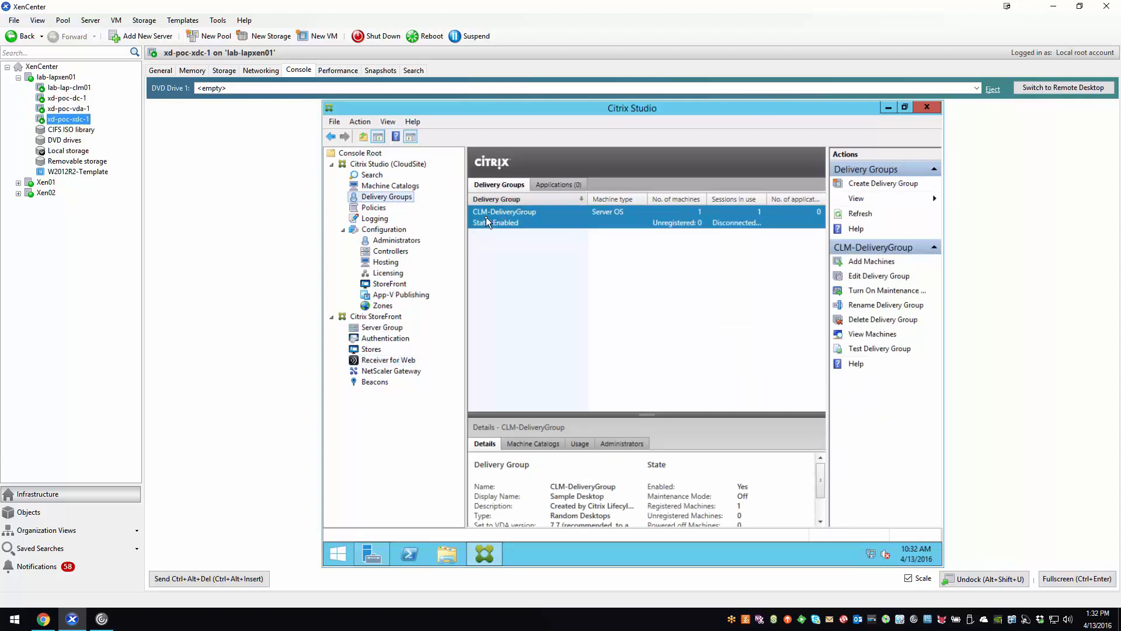
pyautogui.click(391, 186)
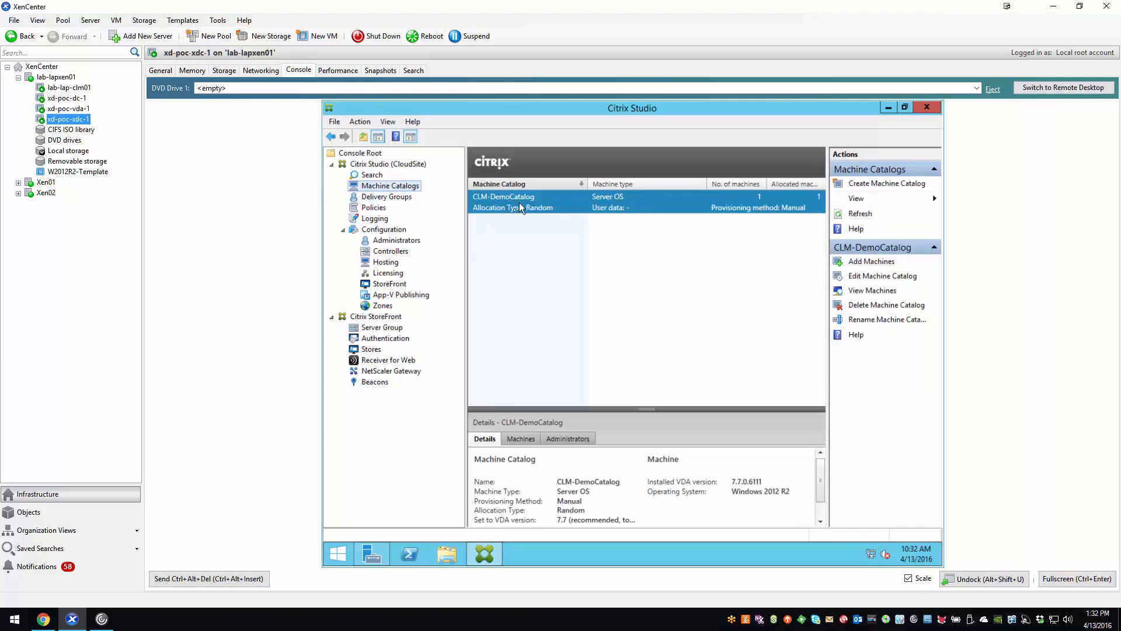
# - View the machines of CLM-DeliveryGroup and examine the full details of its session in an enlarged details area
pyautogui.click(387, 197)
pyautogui.rightClick(550, 215)
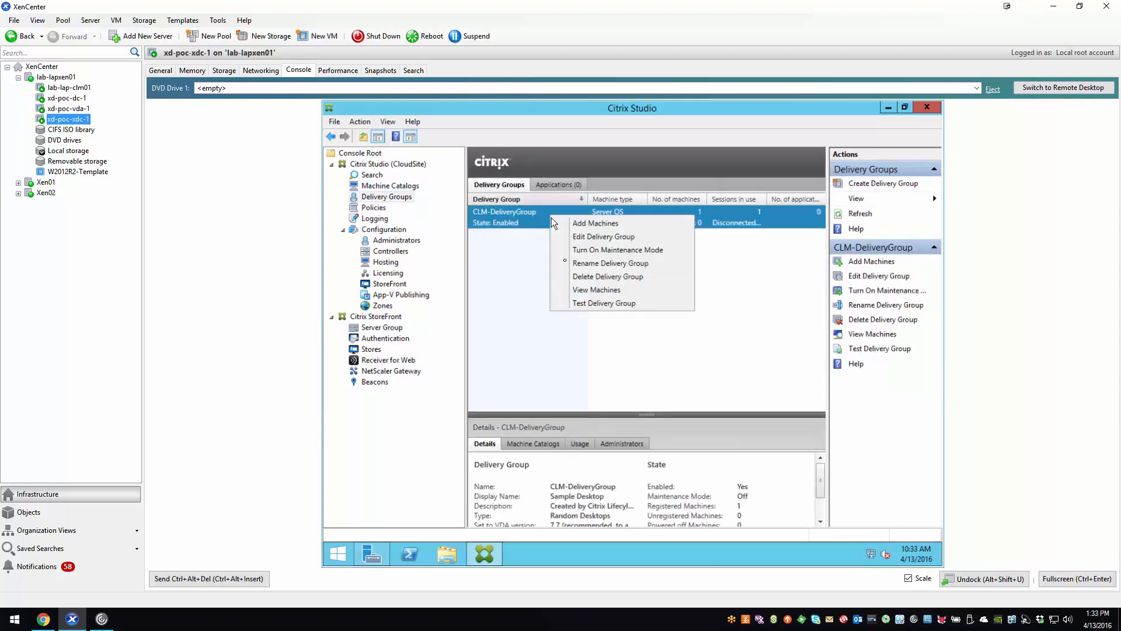
pyautogui.click(576, 290)
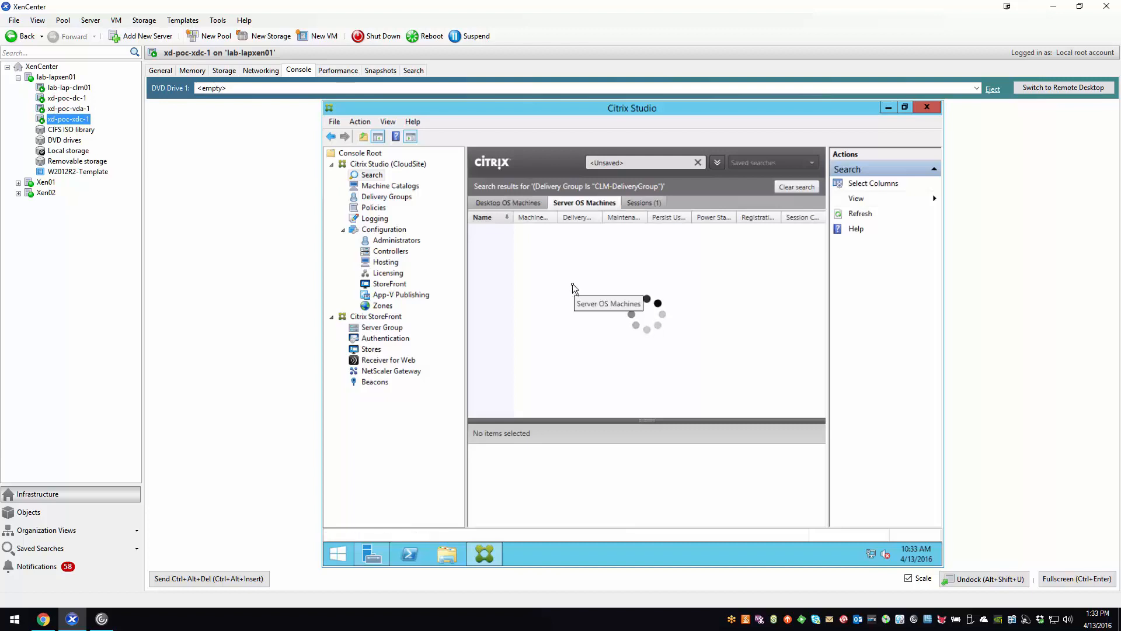
pyautogui.click(649, 204)
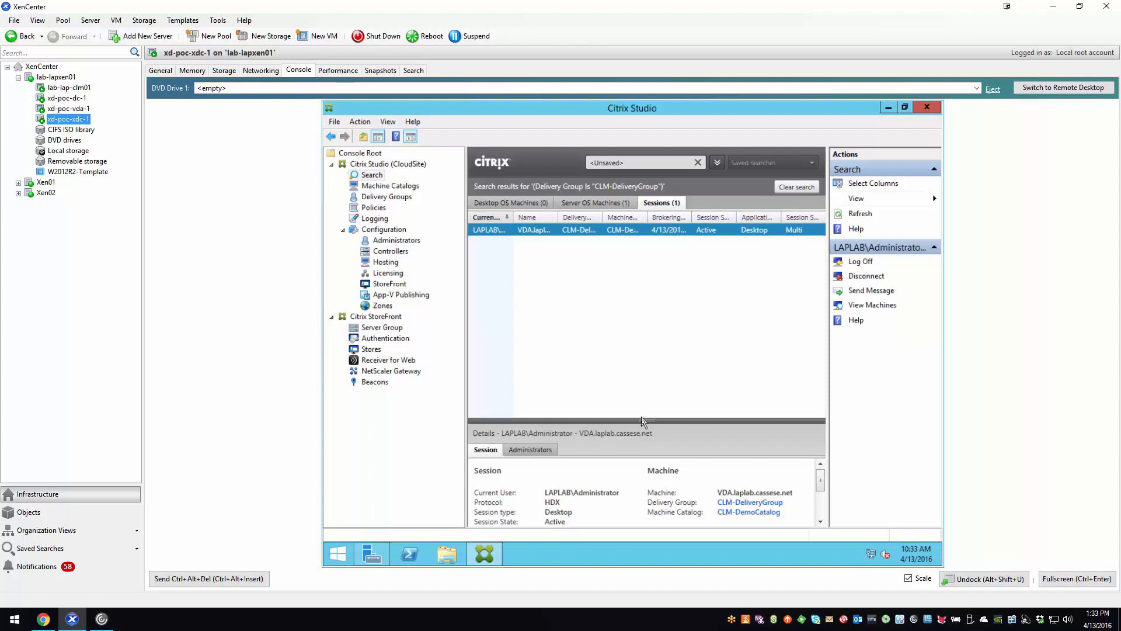
pyautogui.moveTo(643, 420); pyautogui.dragTo(643, 312)
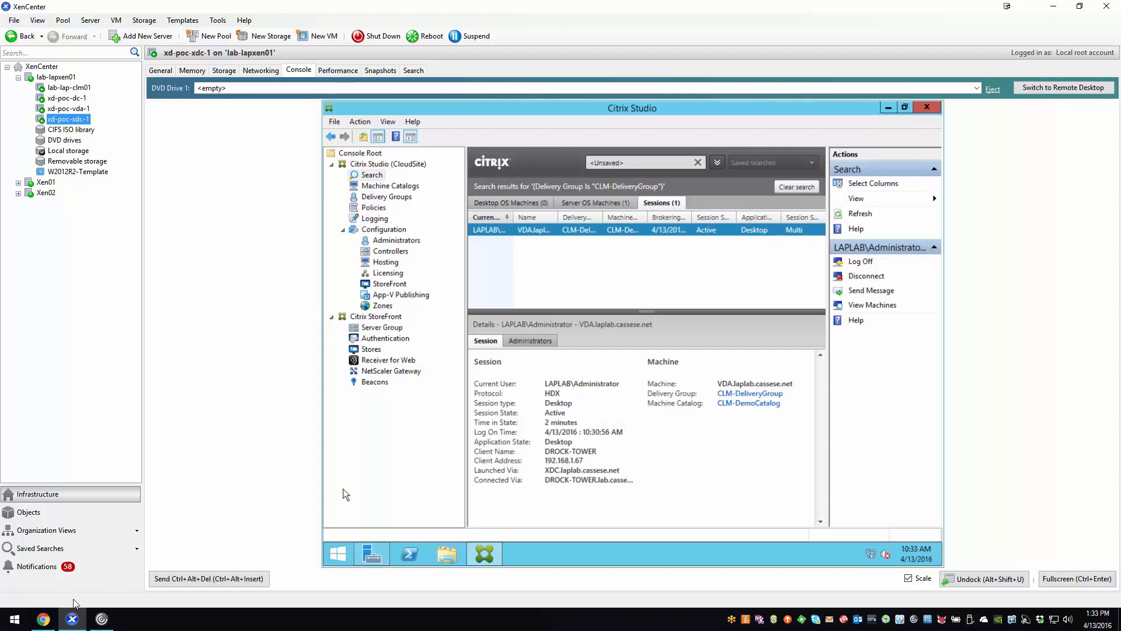
# - Switch to Lifecycle Management in Chrome and examine the deployment's monitoring graphs for the DC and XDC servers
pyautogui.click(43, 619)
pyautogui.click(49, 5)
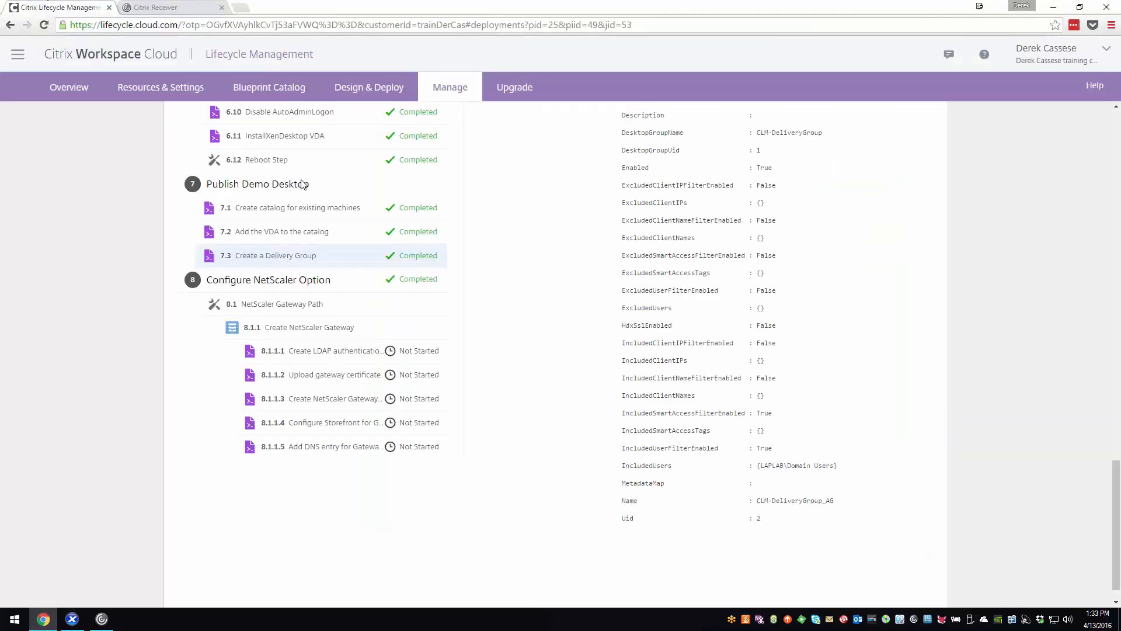
pyautogui.scroll(6, 532, 338)
pyautogui.scroll(10, 532, 338)
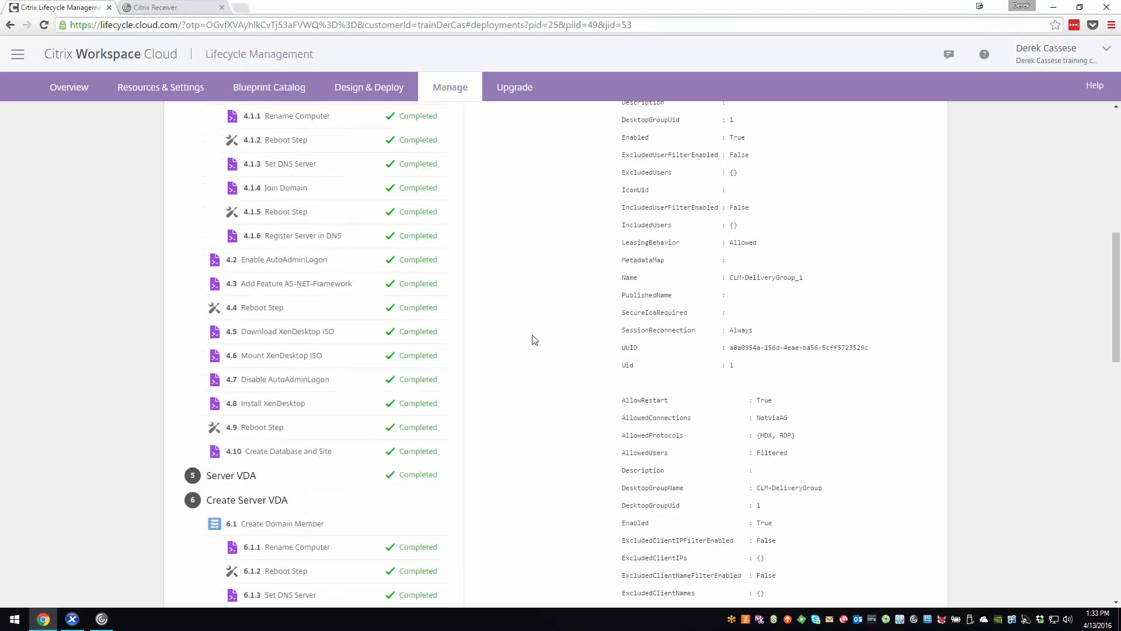
pyautogui.click(366, 183)
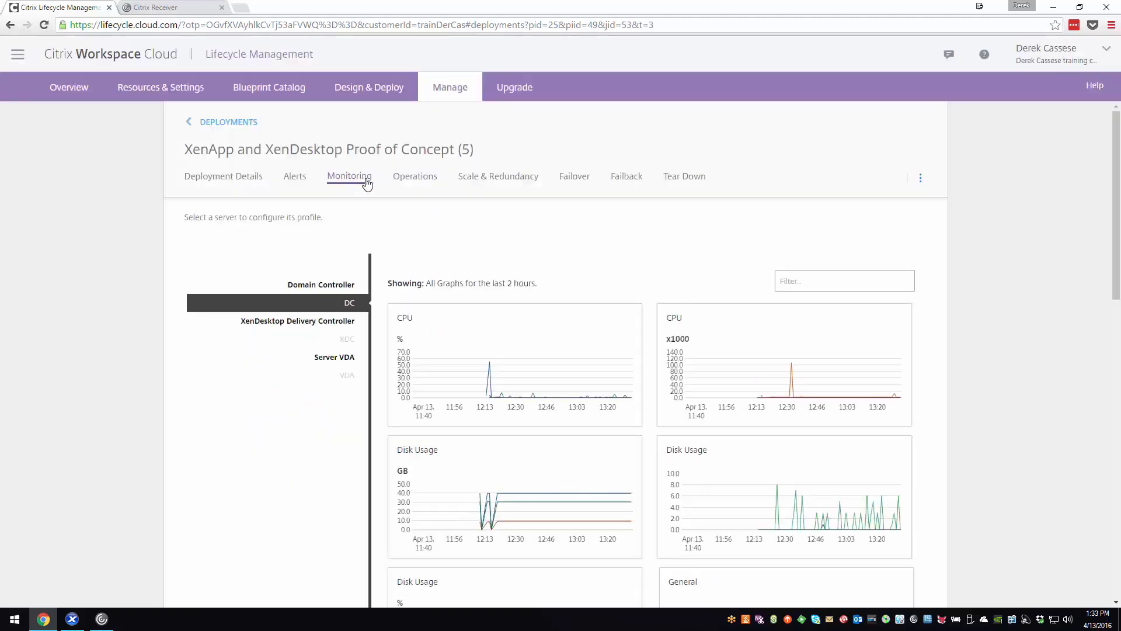
pyautogui.scroll(-1, 688, 312)
pyautogui.scroll(-3, 688, 312)
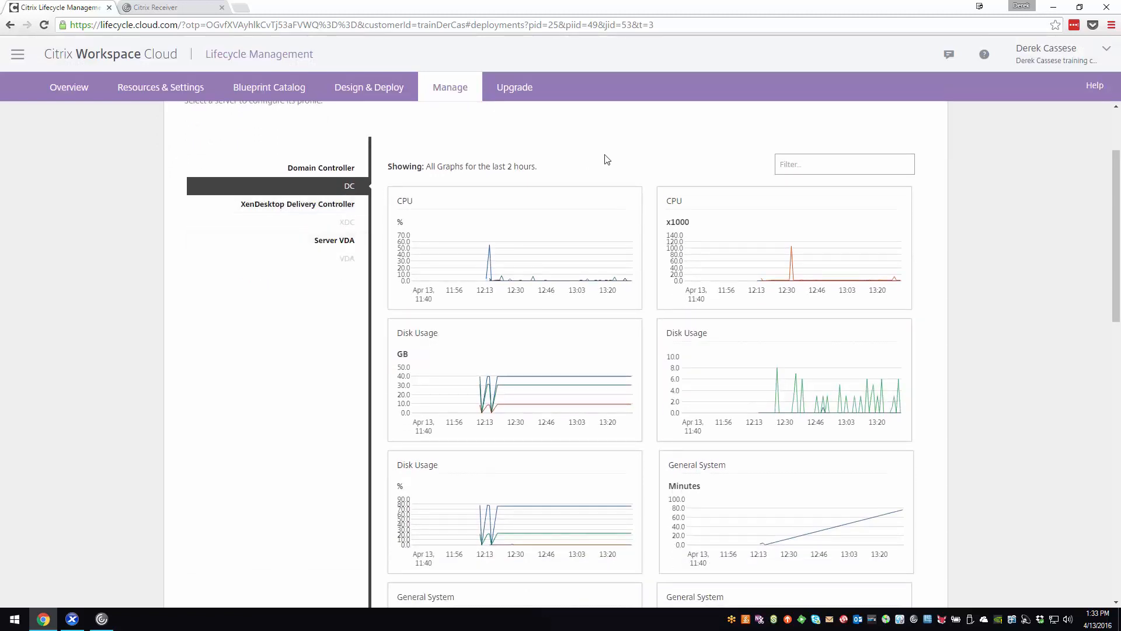
pyautogui.scroll(-6, 607, 159)
pyautogui.scroll(-14, 607, 160)
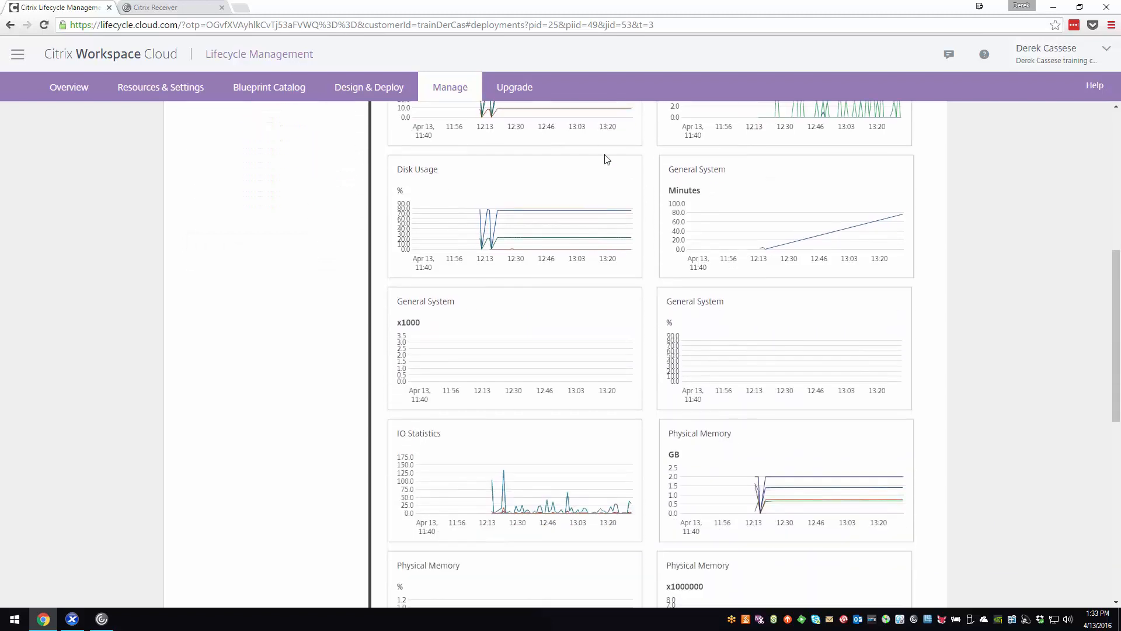
pyautogui.scroll(-8, 607, 160)
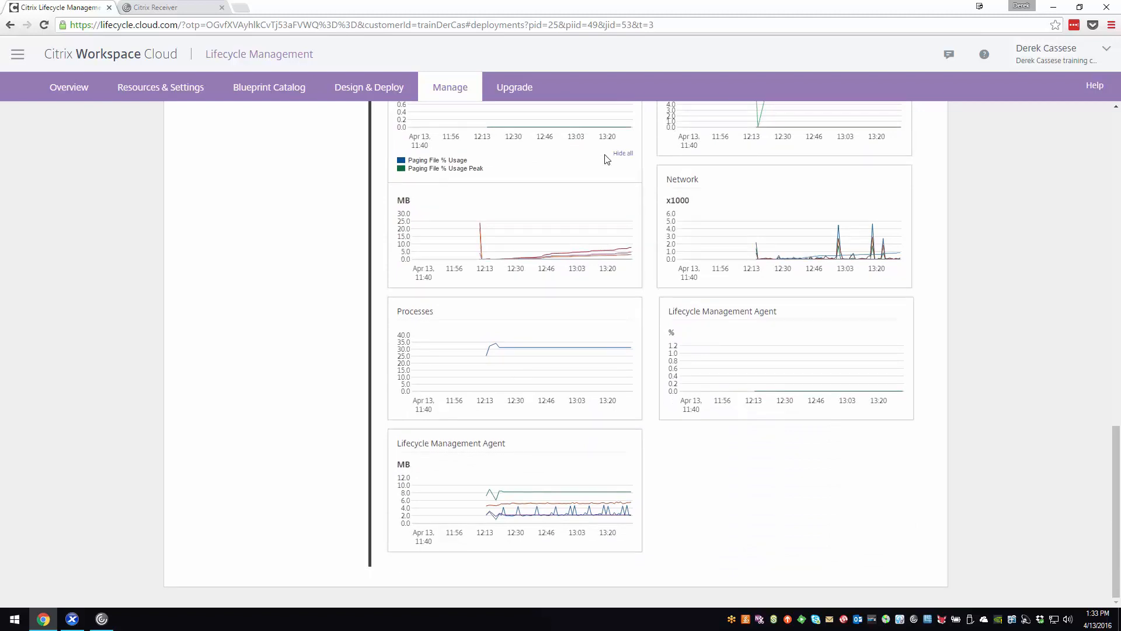
pyautogui.scroll(20, 607, 159)
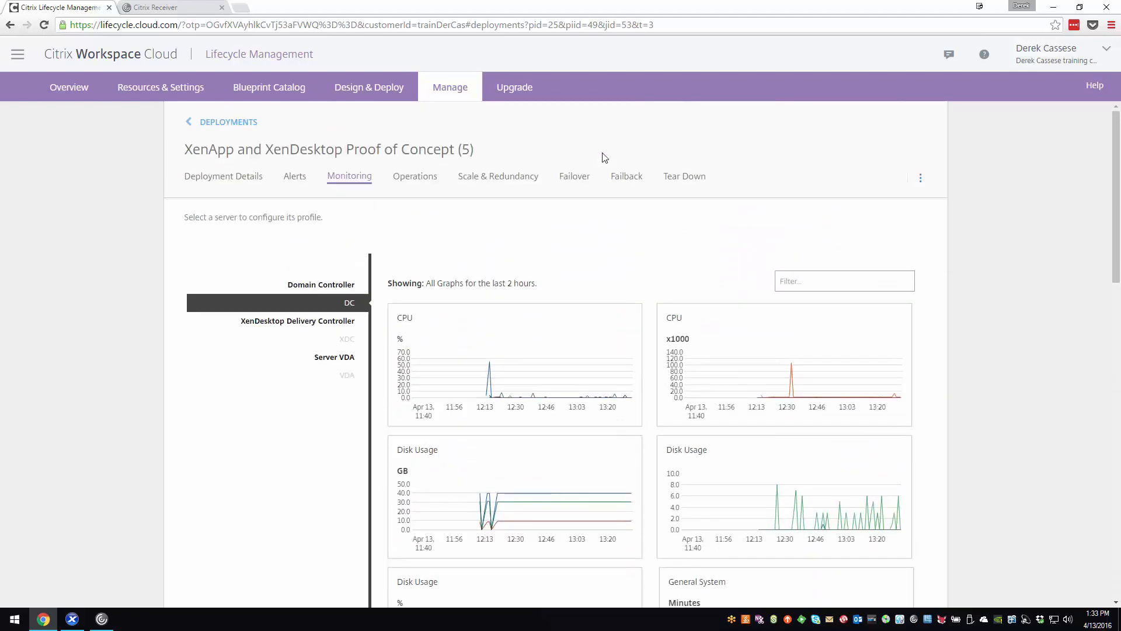
pyautogui.click(347, 341)
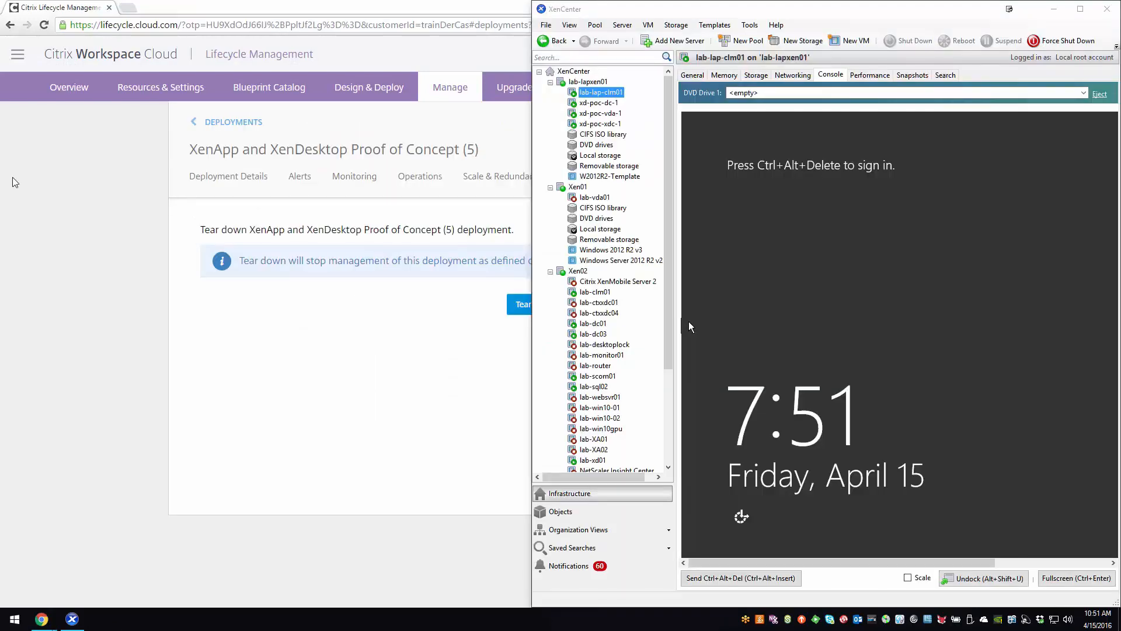
# - Collapse the Xen01 and Xen02 servers in the XenCenter resource tree
pyautogui.click(550, 187)
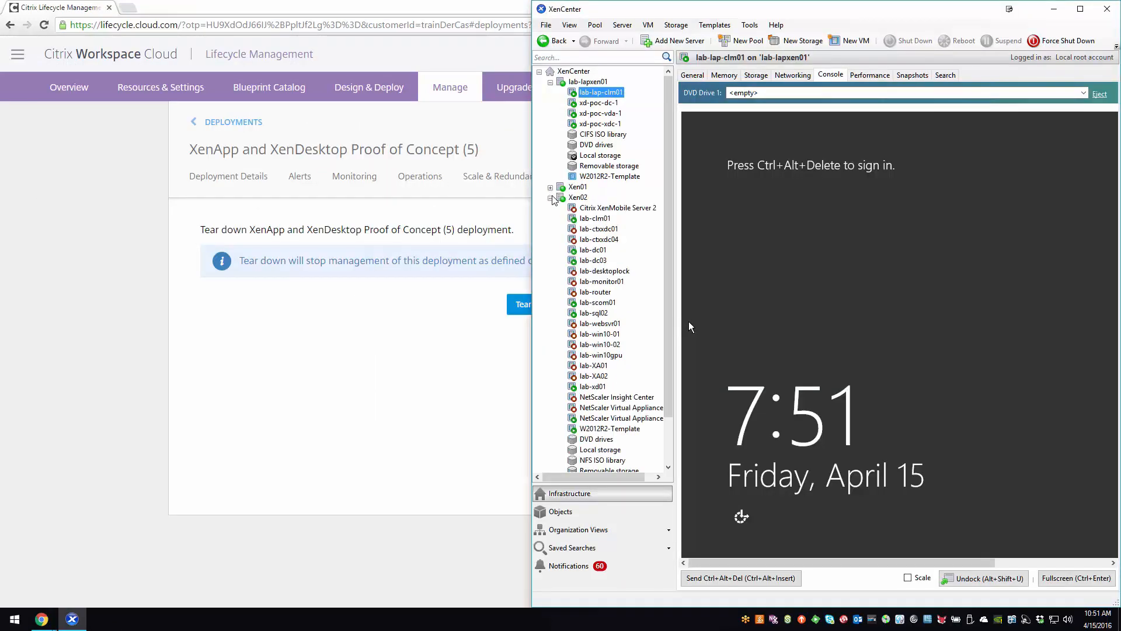
pyautogui.click(550, 197)
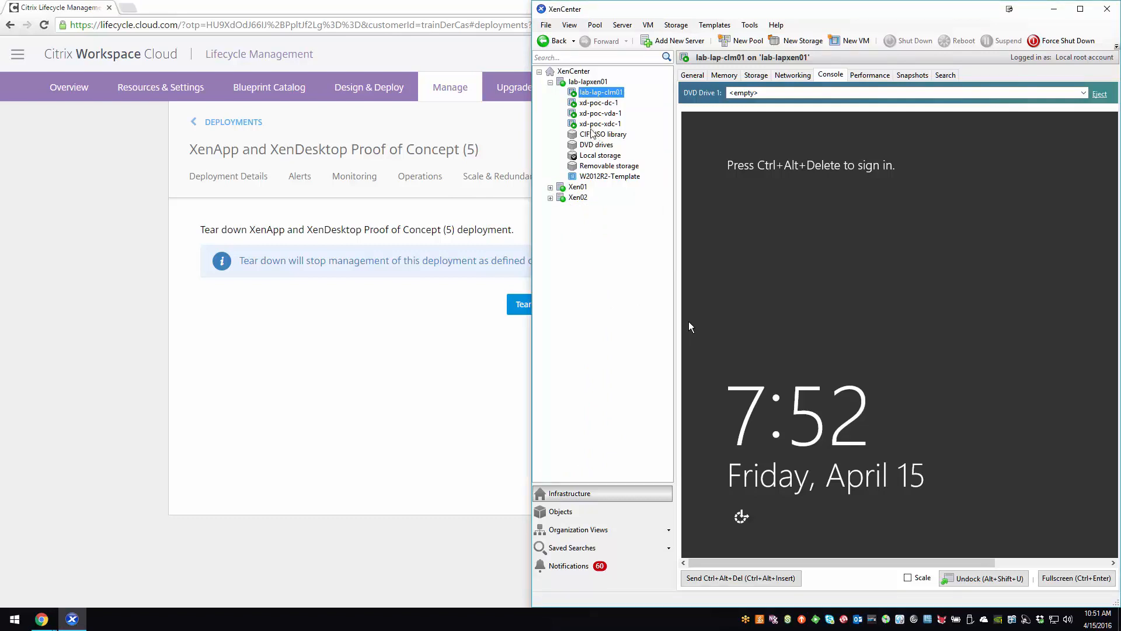
# - Return to Lifecycle Management and review the VMs and components in the details of XenApp and XenDesktop Proof of Concept (5)
pyautogui.click(433, 116)
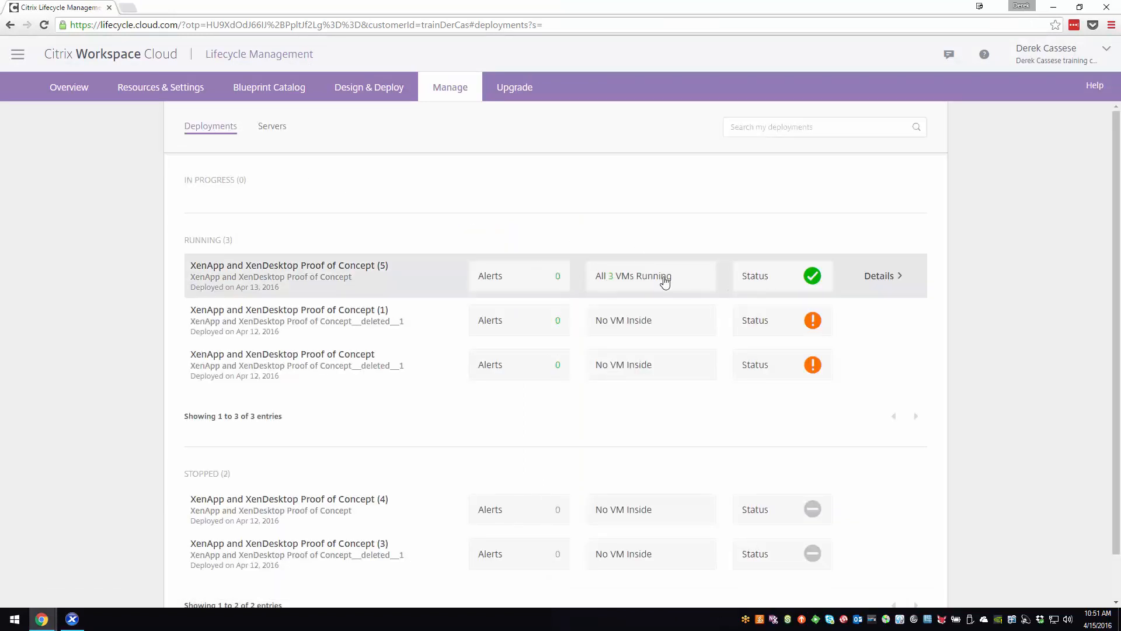
pyautogui.click(885, 277)
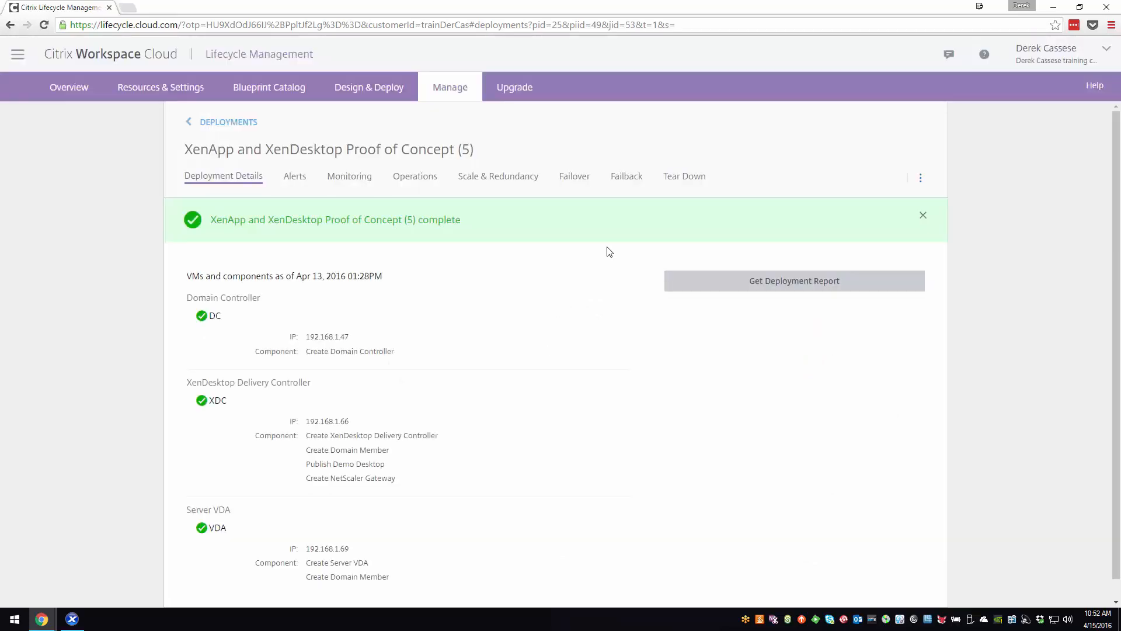
pyautogui.scroll(-1, 506, 316)
pyautogui.scroll(1, 505, 316)
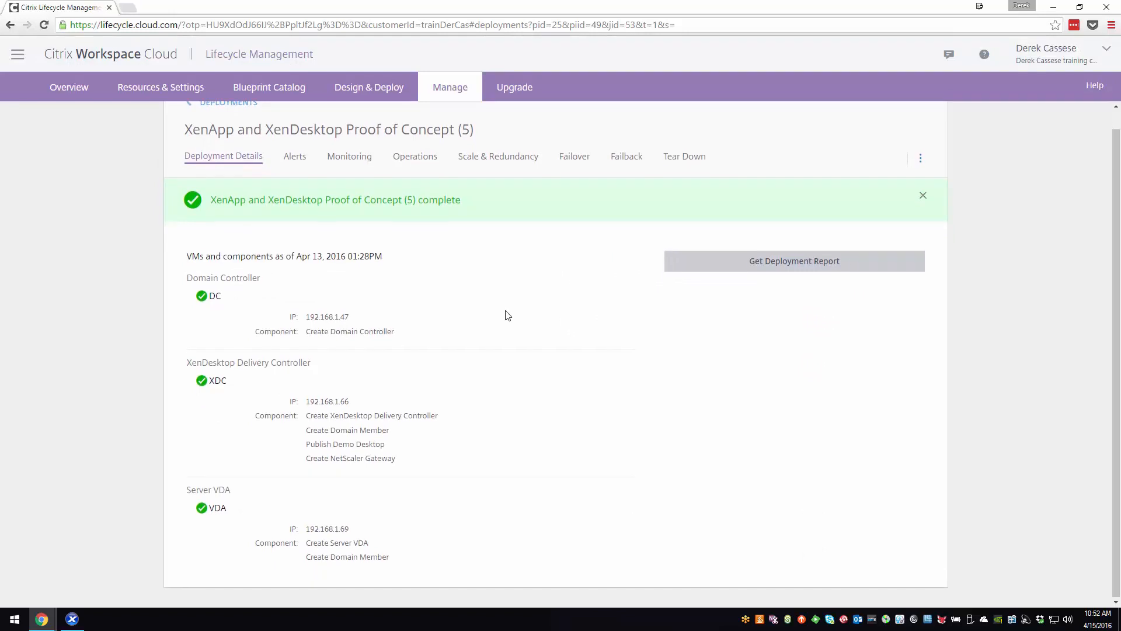
# - Tear down the XenApp and XenDesktop Proof of Concept (5) deployment and bring XenCenter forward to watch its virtual machines
pyautogui.click(682, 178)
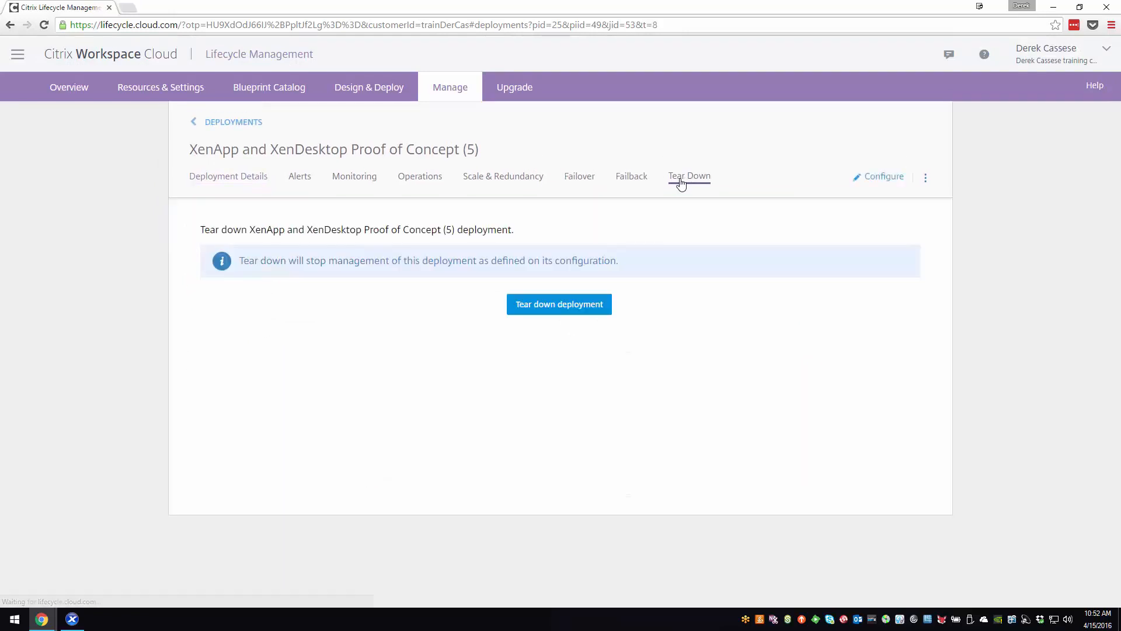
pyautogui.click(72, 619)
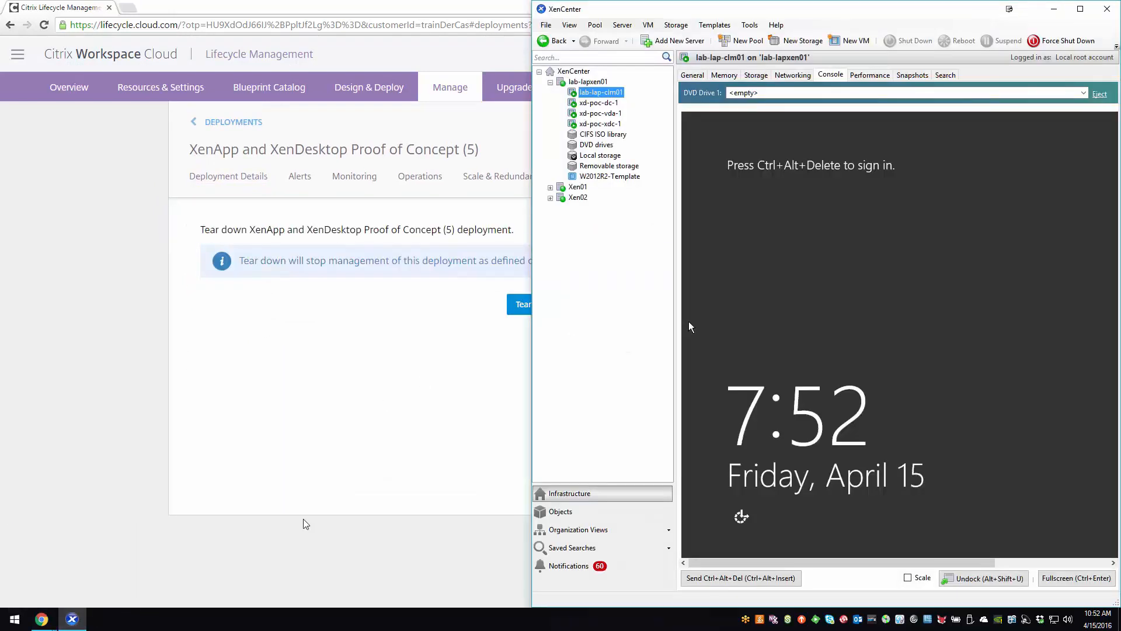
pyautogui.click(527, 309)
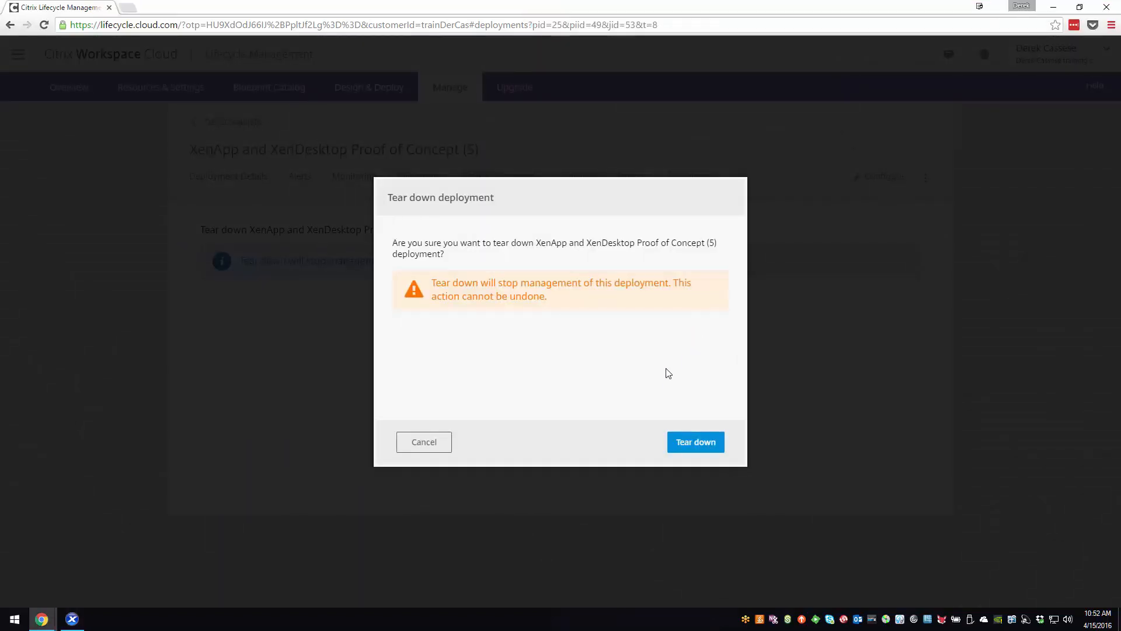
pyautogui.click(694, 442)
pyautogui.click(72, 619)
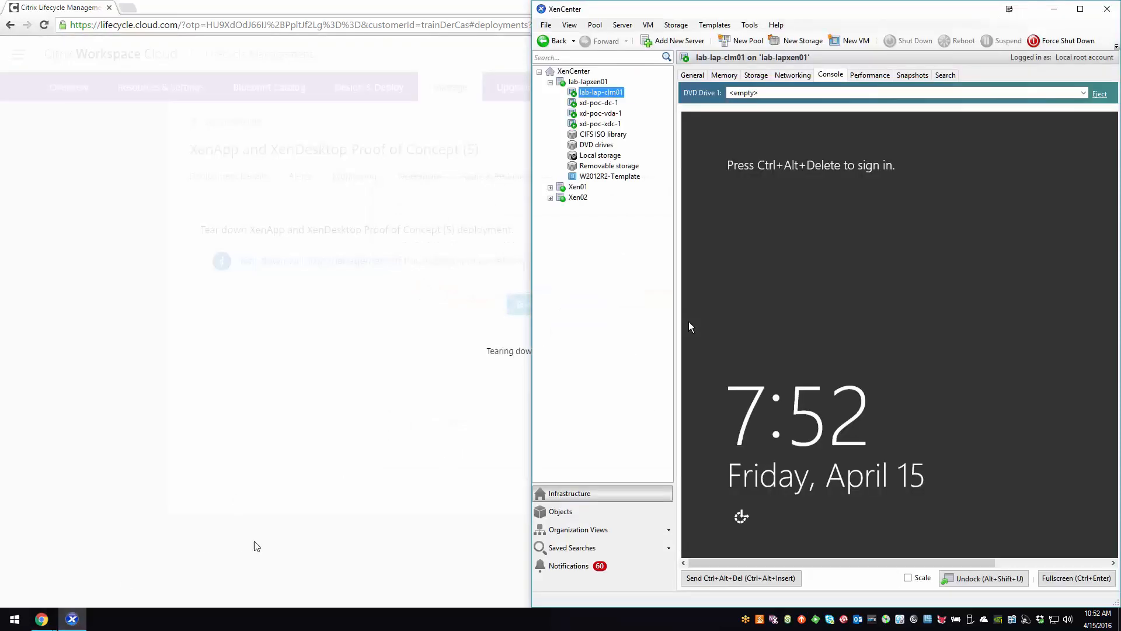